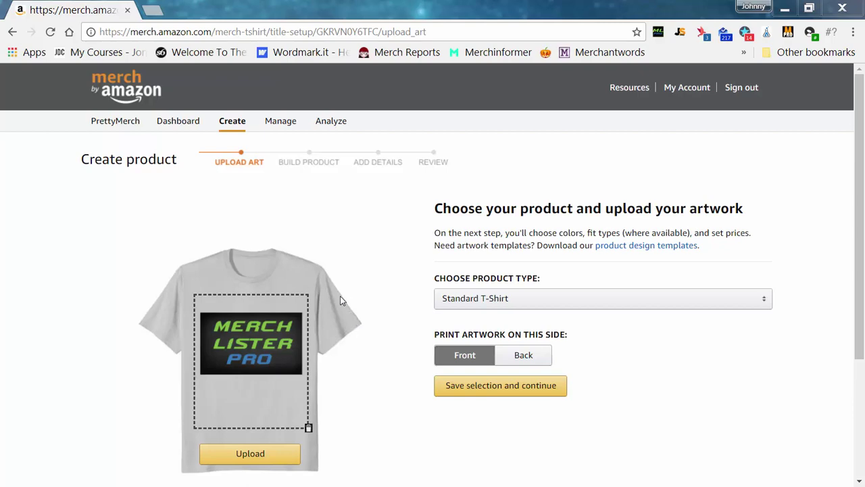
# Step: Continue past the artwork, untick the Youth fit, and open Merch Lister Pro's profiles
pyautogui.click(492, 387)
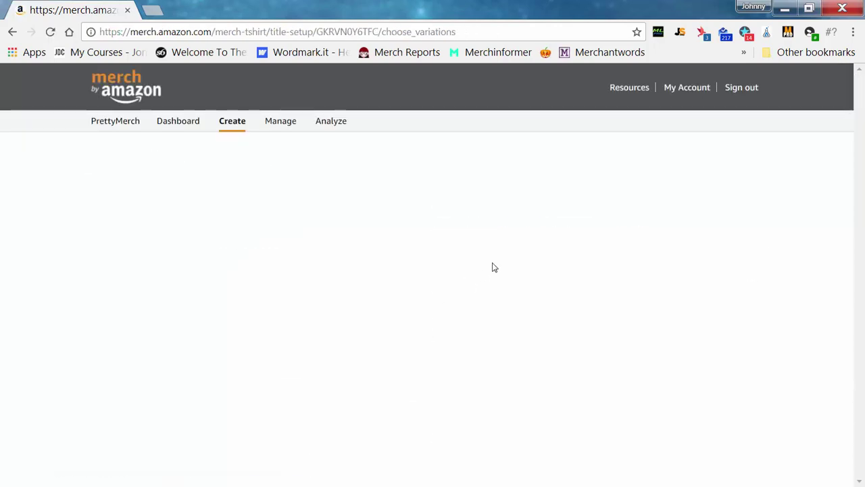
pyautogui.scroll(-1, 508, 382)
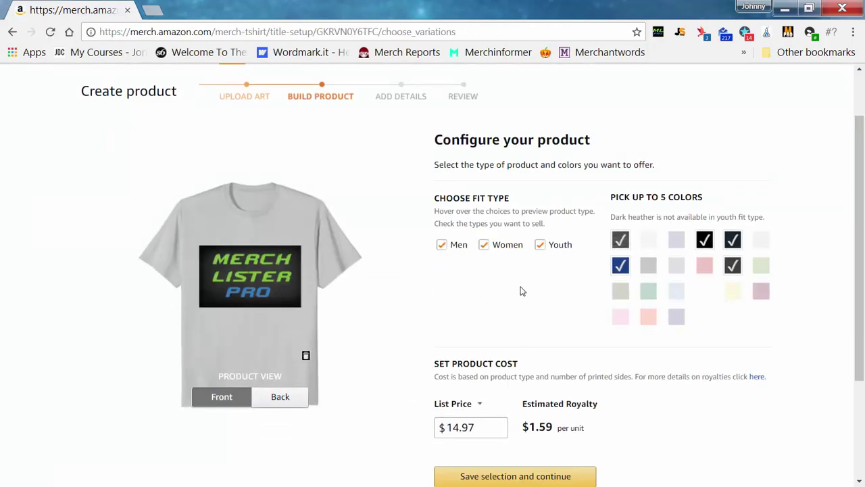
pyautogui.click(543, 248)
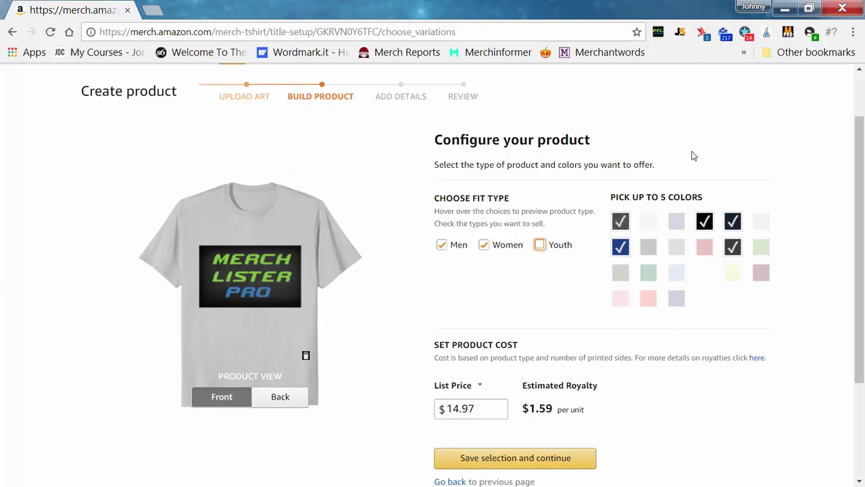
pyautogui.click(659, 34)
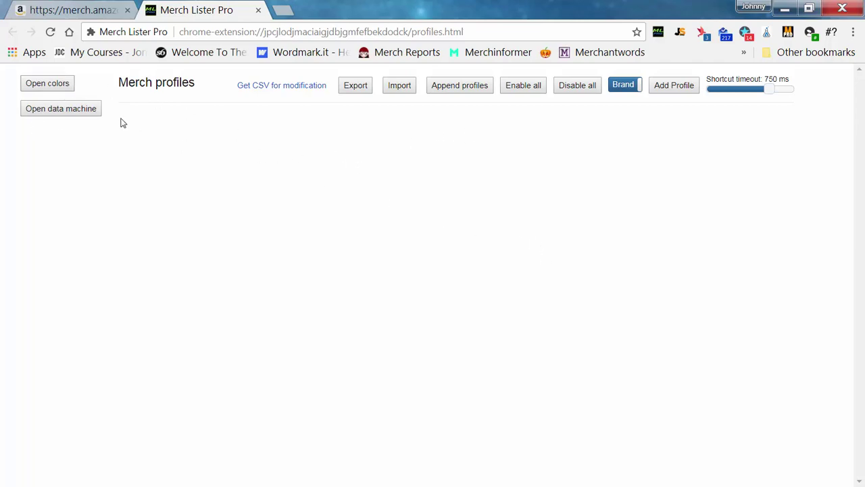
# Step: Switch from the empty Merch profiles page to the Color Selector Tool
pyautogui.click(46, 90)
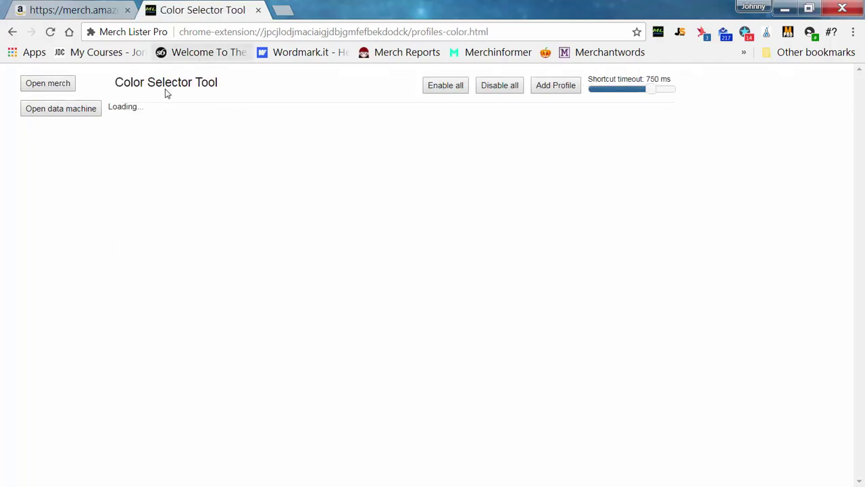
# Step: Save a Dark colour profile with all fits: dark grey, black, dark navy, royal blue
pyautogui.click(566, 88)
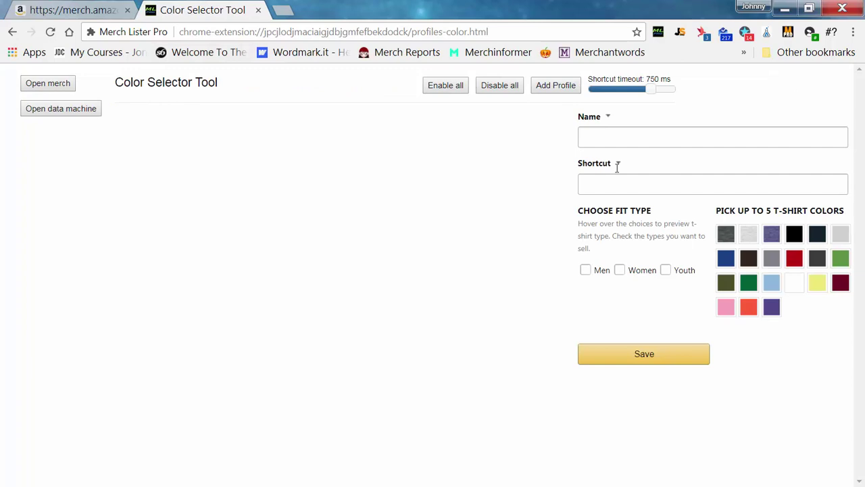
pyautogui.click(663, 140)
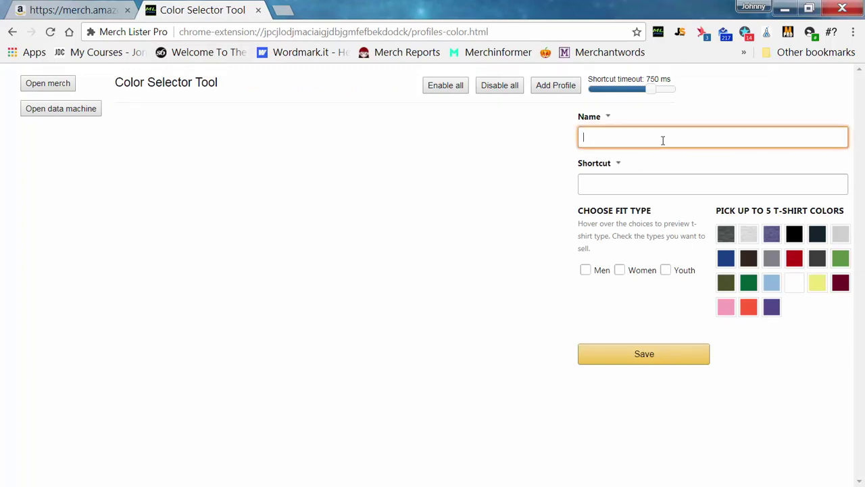
pyautogui.write('Dark')
pyautogui.press('Tab')
pyautogui.press('Tab')
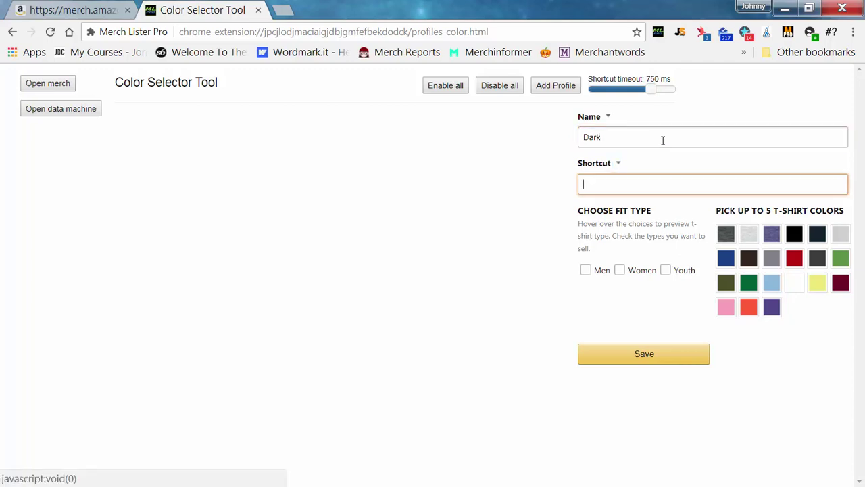
pyautogui.press('Tab')
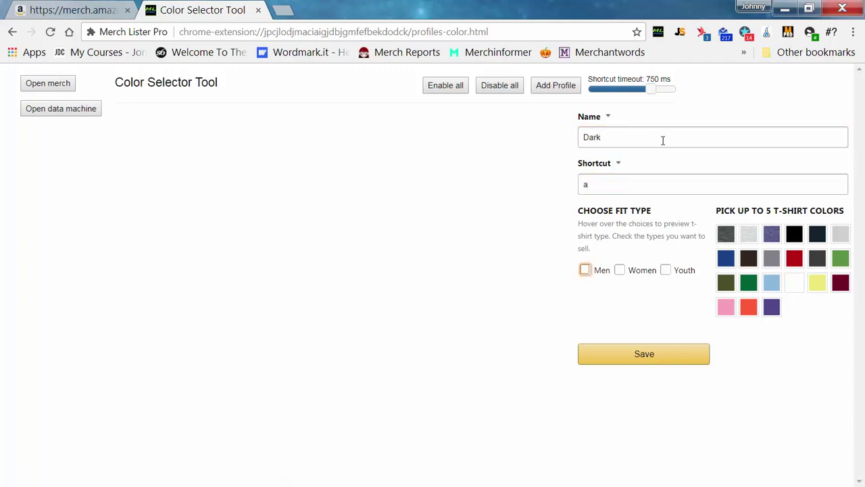
pyautogui.press('Tab')
pyautogui.press('space')
pyautogui.press('Tab')
pyautogui.press('space')
pyautogui.click(724, 235)
pyautogui.click(795, 236)
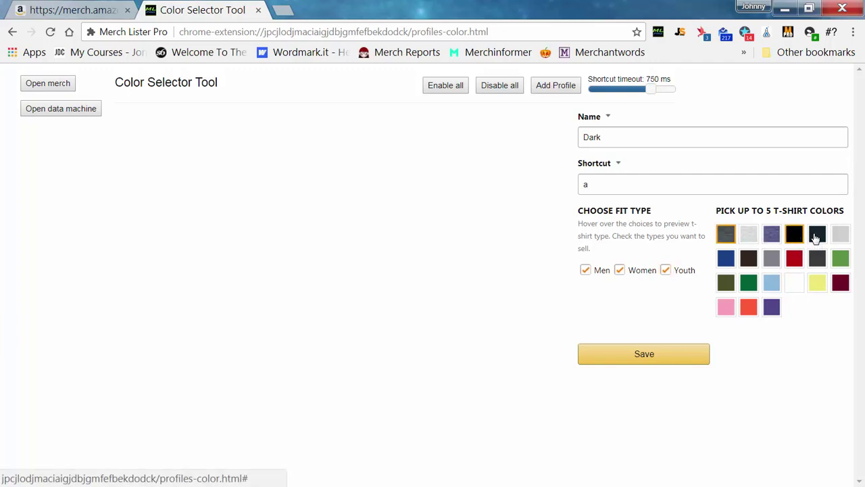
pyautogui.click(815, 260)
pyautogui.click(727, 261)
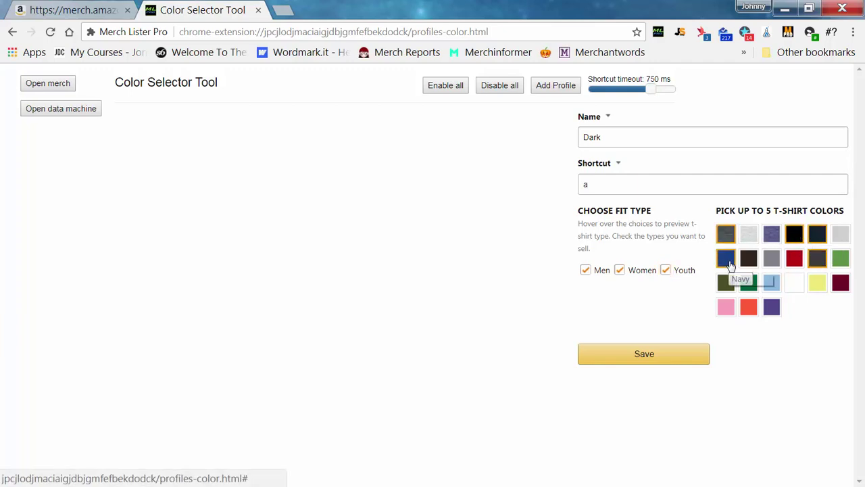
pyautogui.click(668, 362)
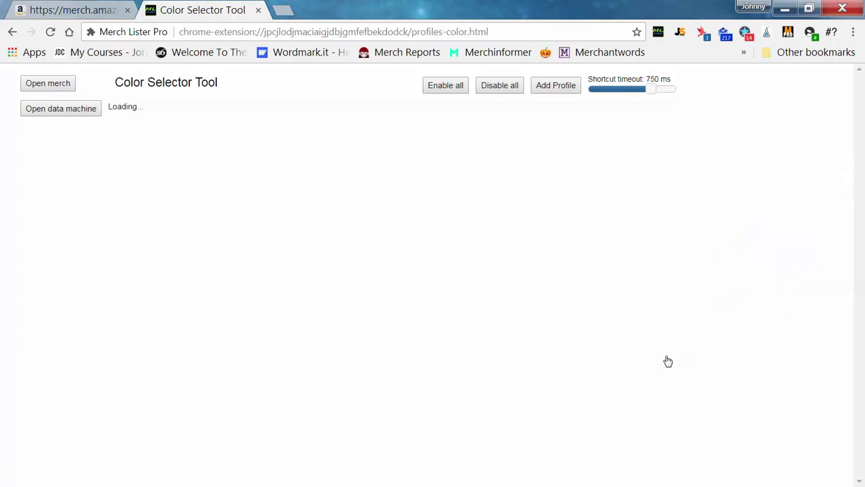
# Step: Save a Light profile (shortcut s, Women and Youth): pink, red, light blue, yellow, green
pyautogui.click(556, 85)
pyautogui.click(617, 132)
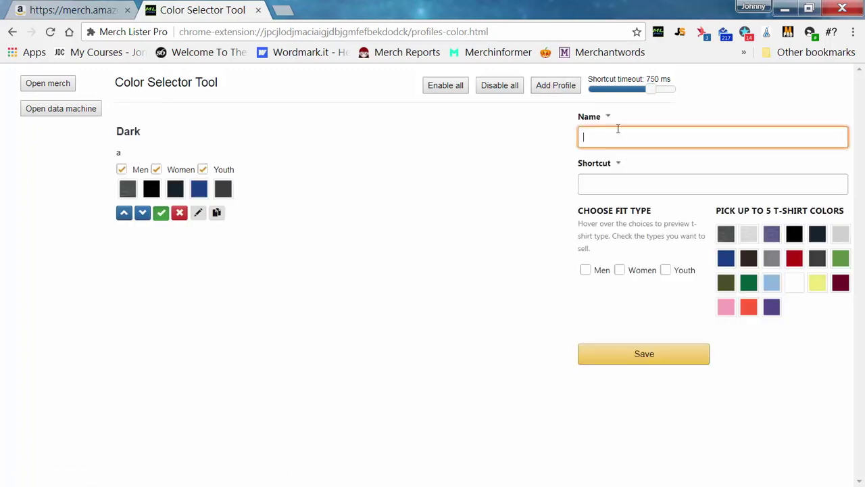
pyautogui.write('Light')
pyautogui.press('Tab')
pyautogui.press('Tab')
pyautogui.write('s')
pyautogui.press('Tab')
pyautogui.press('Tab')
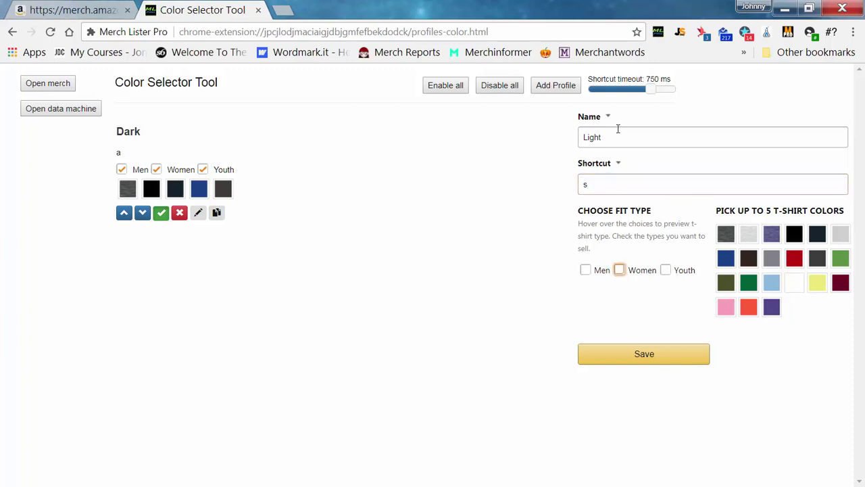
pyautogui.click(619, 270)
pyautogui.click(664, 271)
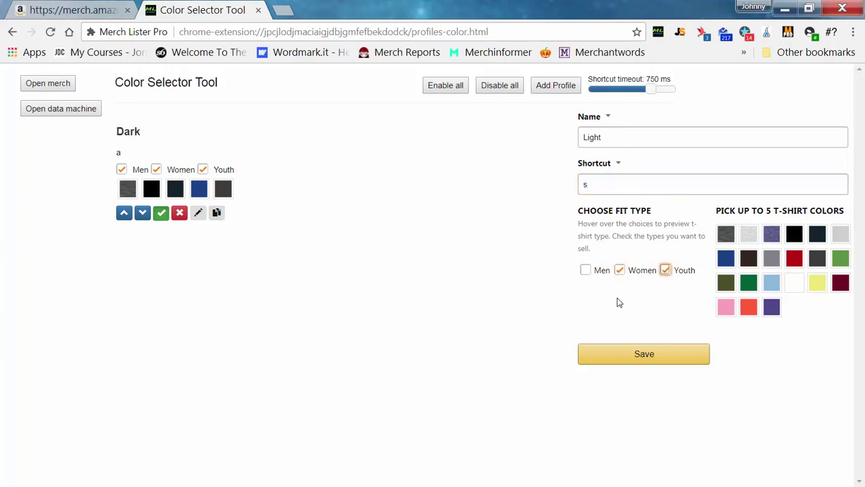
pyautogui.click(725, 307)
pyautogui.click(744, 310)
pyautogui.click(772, 286)
pyautogui.click(817, 288)
pyautogui.click(841, 257)
pyautogui.click(611, 358)
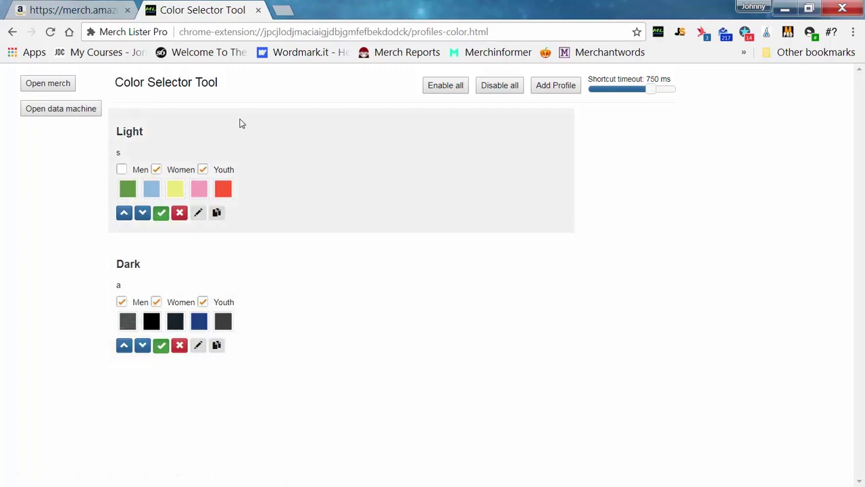
pyautogui.click(46, 87)
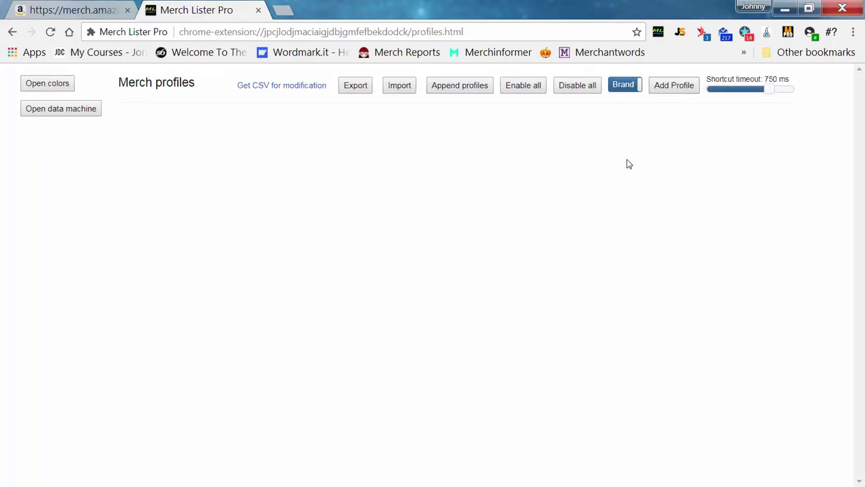
# Step: Start a merch profile with brand MLP Test and title Demo Title
pyautogui.click(682, 86)
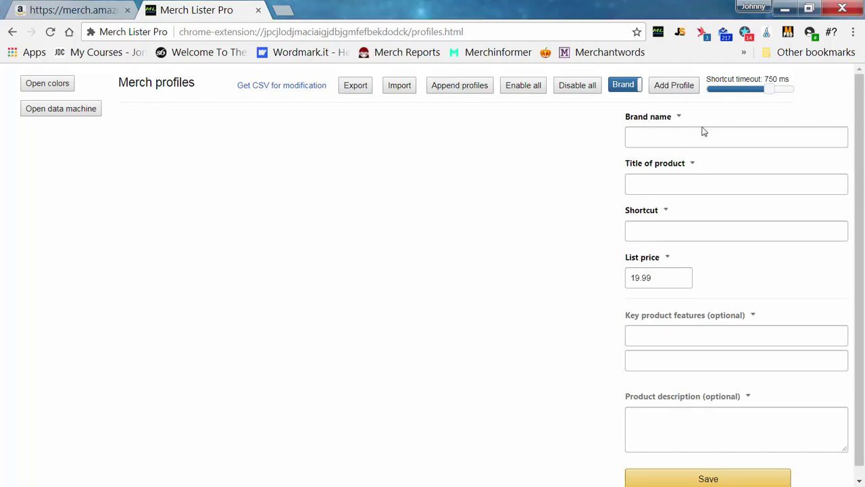
pyautogui.click(670, 138)
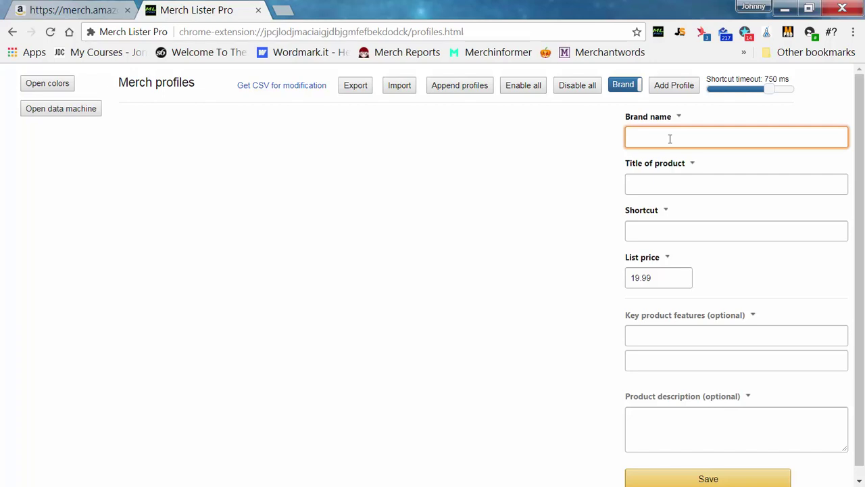
pyautogui.write('LF')
pyautogui.write('LP Test')
pyautogui.press('Tab')
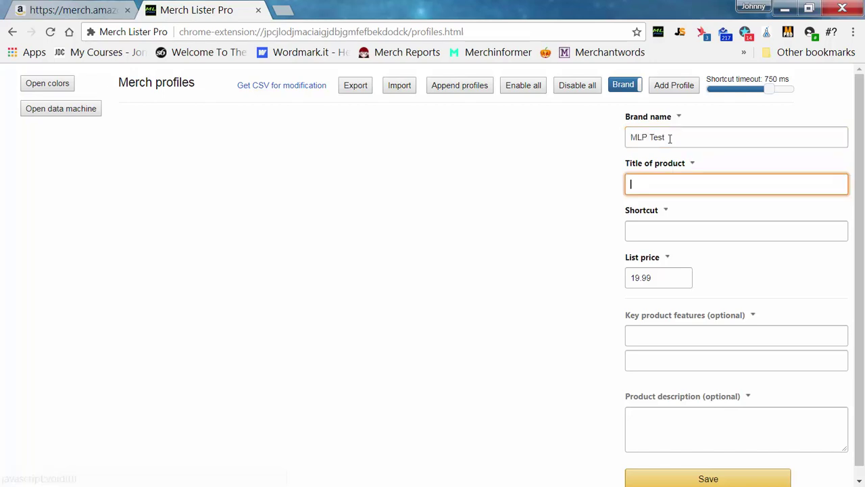
pyautogui.write('Demo Title')
pyautogui.press('Tab')
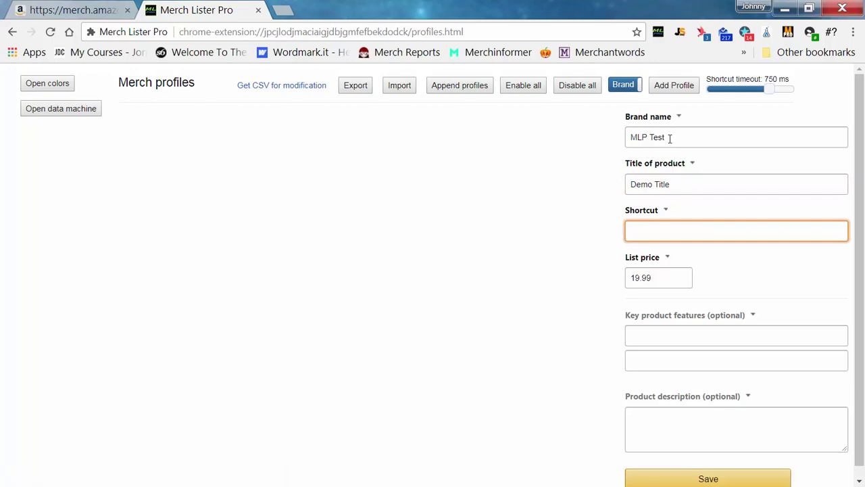
pyautogui.press('Tab')
pyautogui.press('Tab')
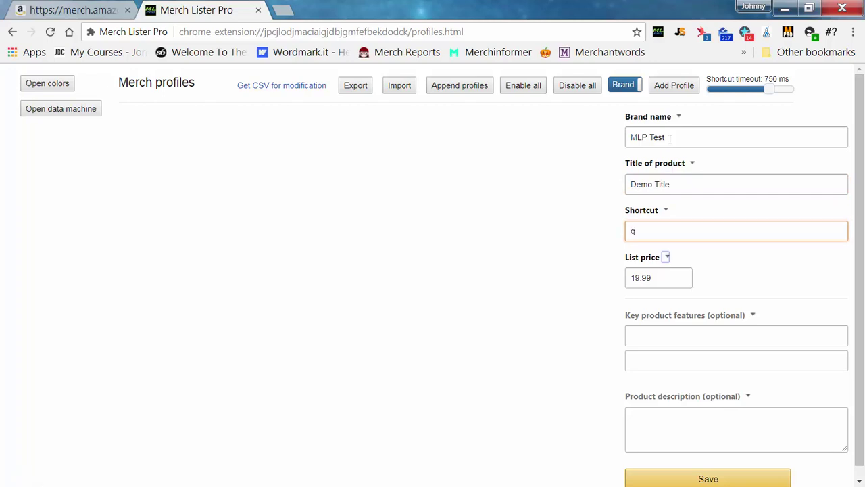
# Step: Give it list price 23.79 and bullets 'bullet 1' and 'cool bullet 2', then save
pyautogui.write('23')
pyautogui.press('Tab')
pyautogui.press('Tab')
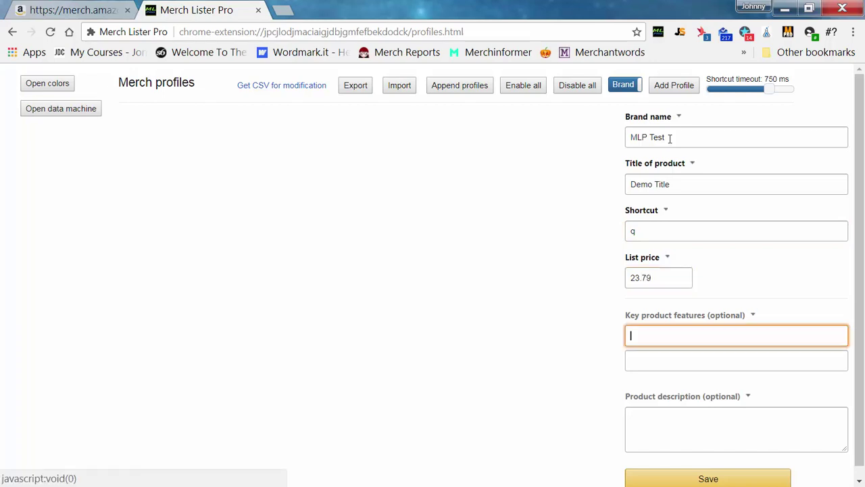
pyautogui.write('bullet 1')
pyautogui.press('Tab')
pyautogui.write('cool bulle')
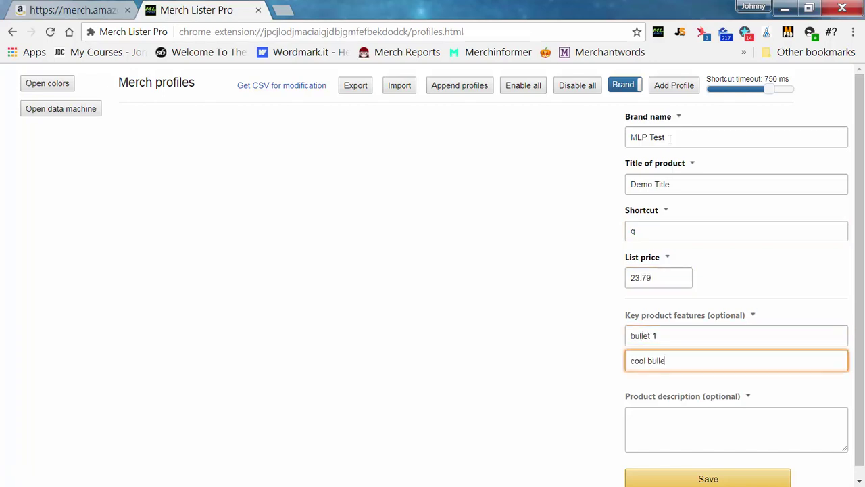
pyautogui.press('Tab')
pyautogui.press('Tab')
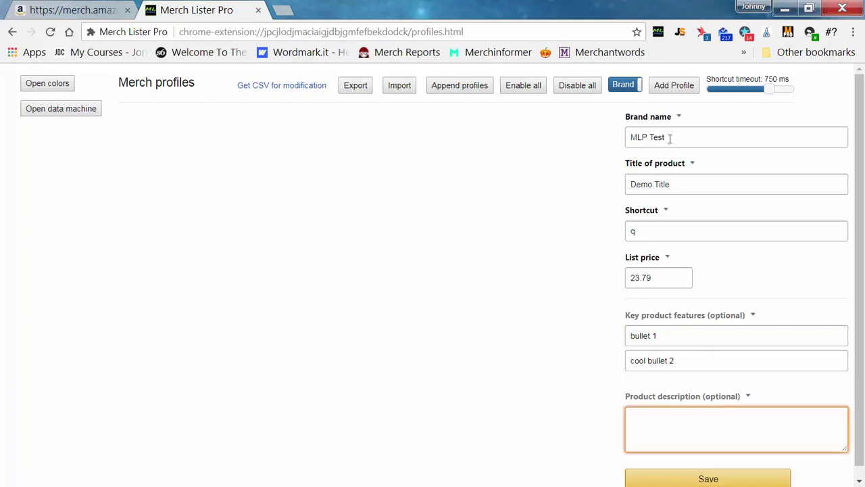
pyautogui.click(692, 481)
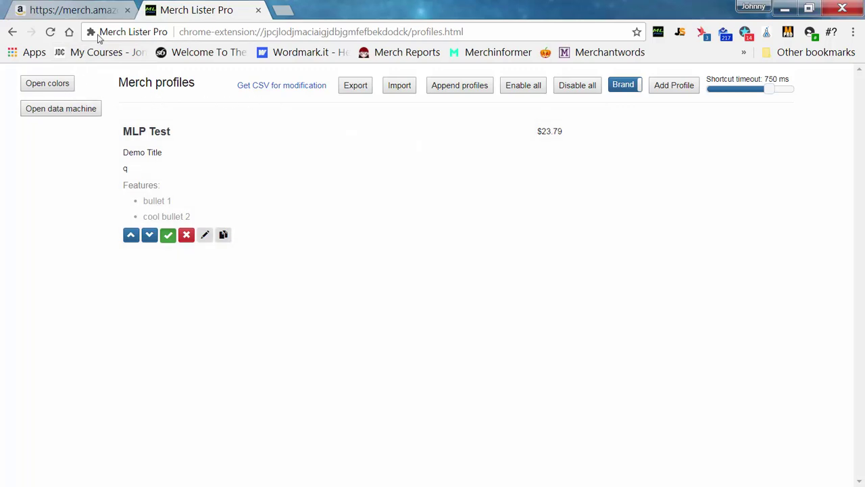
pyautogui.click(81, 10)
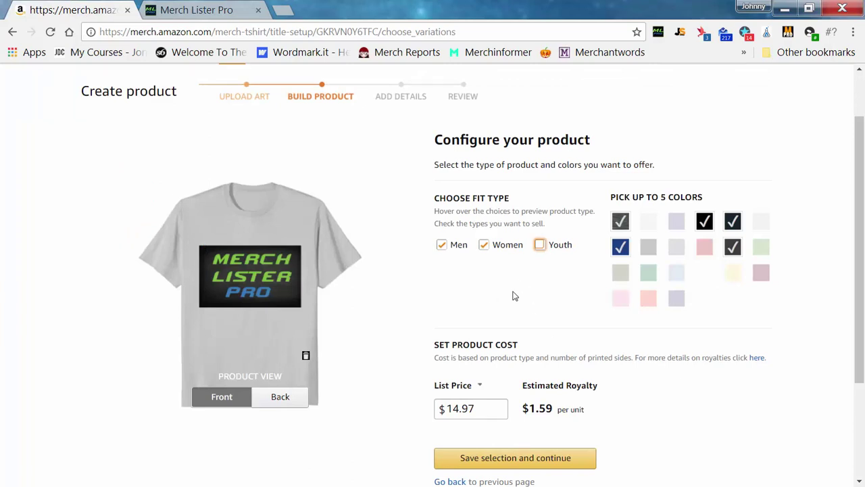
# Step: Apply the Light, then Dark colour profiles via the right-click menu; keep list price $14.97
pyautogui.rightClick(398, 164)
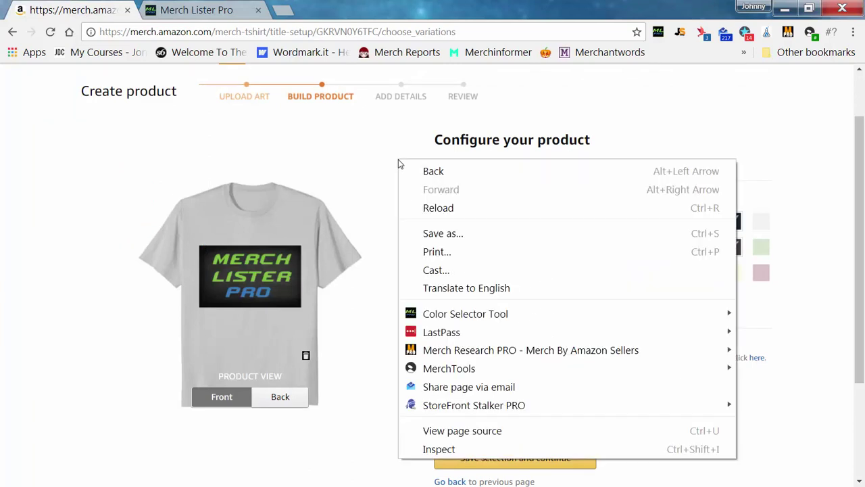
pyautogui.moveTo(496, 319)
pyautogui.click(769, 313)
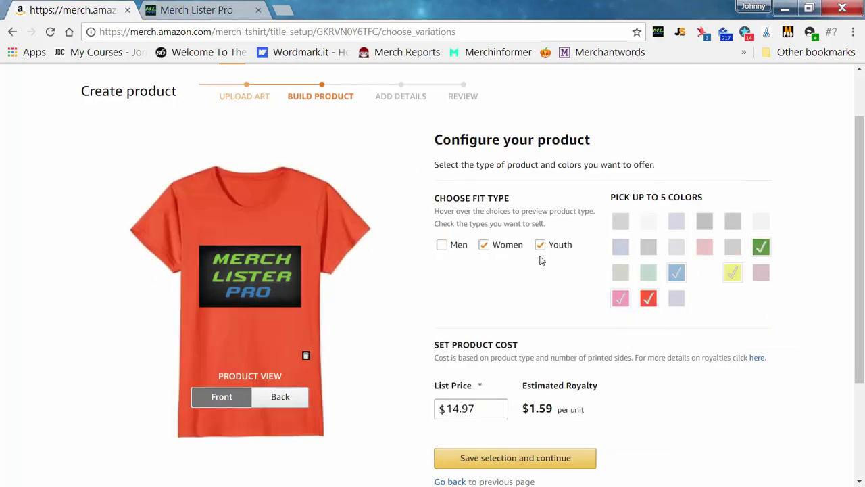
pyautogui.rightClick(399, 162)
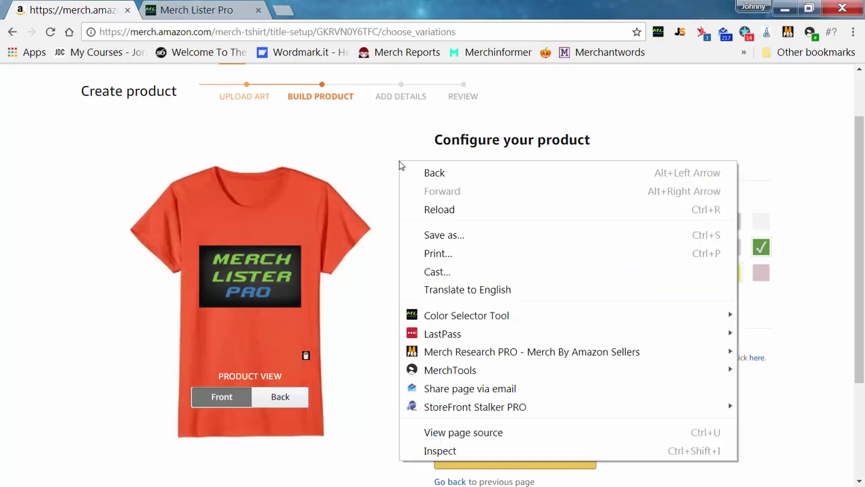
pyautogui.moveTo(550, 313)
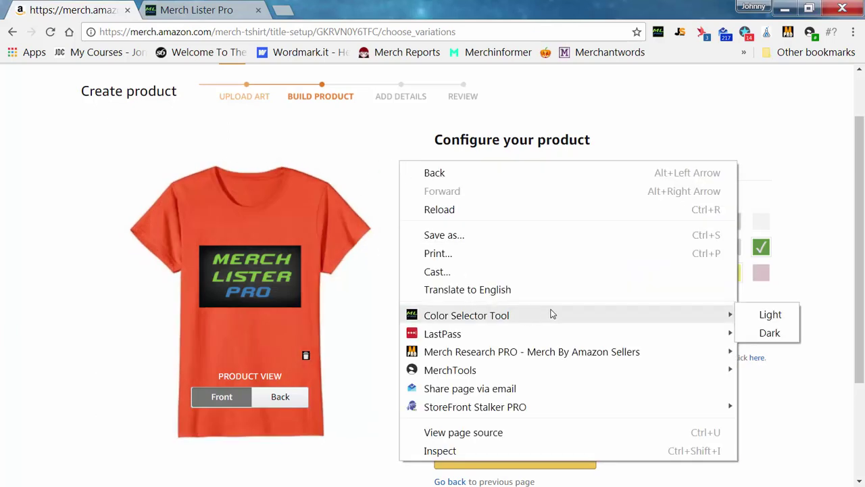
pyautogui.click(770, 333)
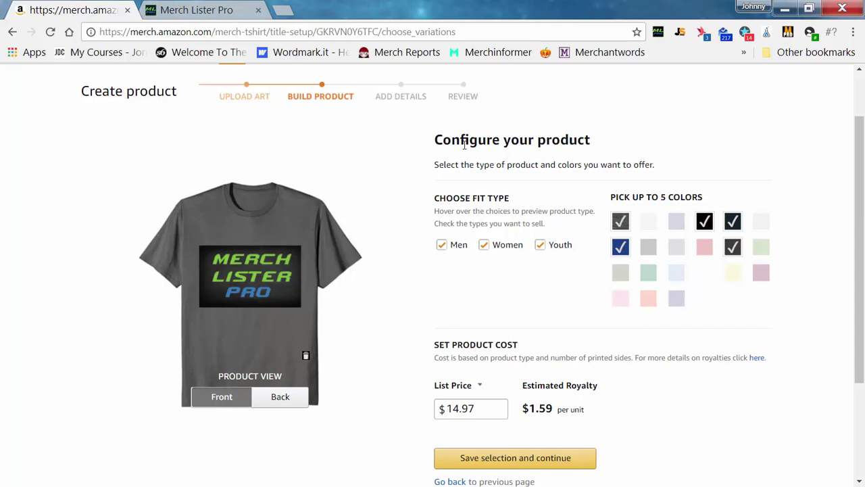
pyautogui.click(500, 408)
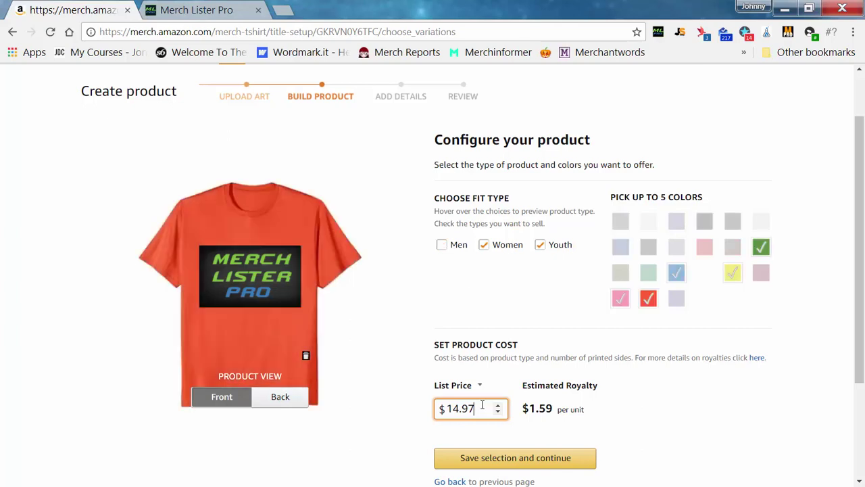
# Step: Change the Light profile's shortcut to 'light' and set the shortcut timeout to about 200 ms
pyautogui.hotkey('ctrl', 'Tab')
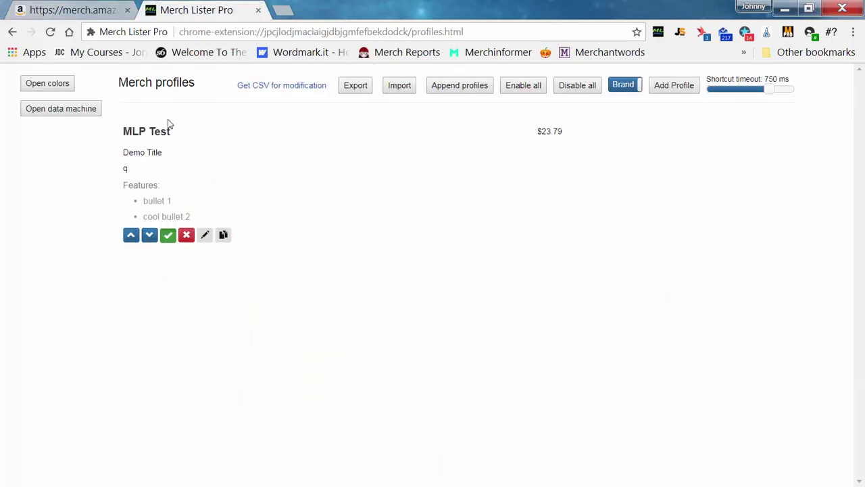
pyautogui.click(46, 83)
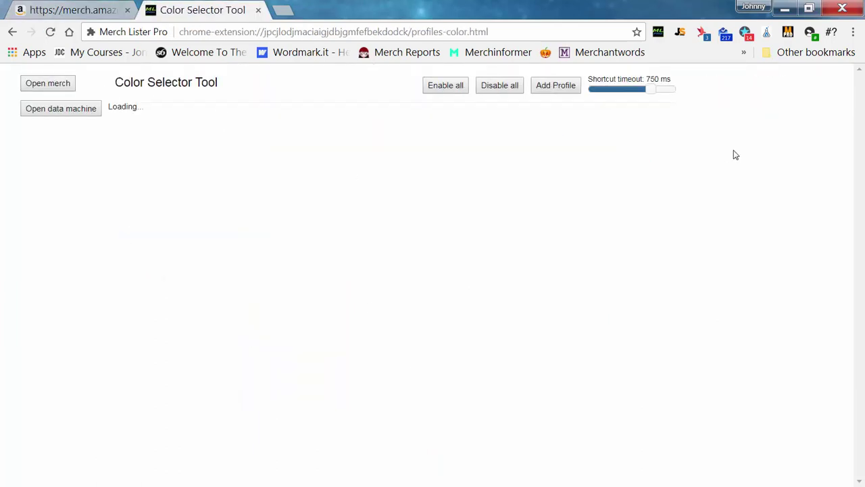
pyautogui.moveTo(623, 97); pyautogui.dragTo(581, 103)
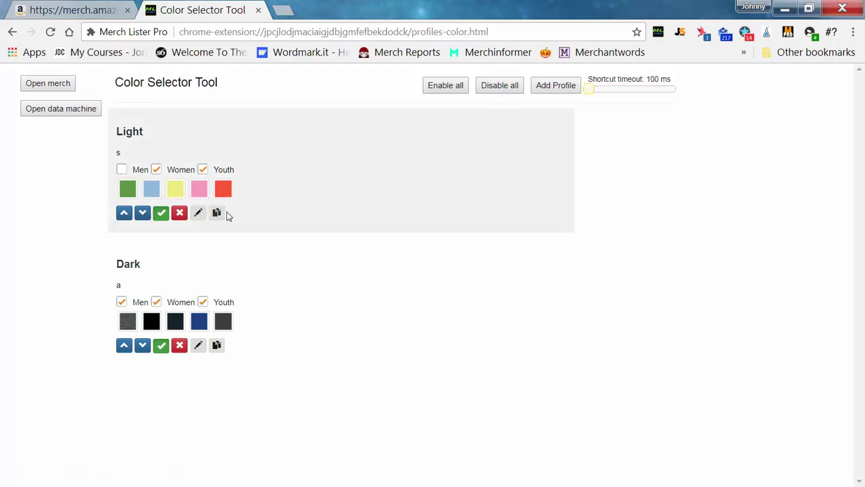
pyautogui.click(198, 214)
pyautogui.click(184, 143)
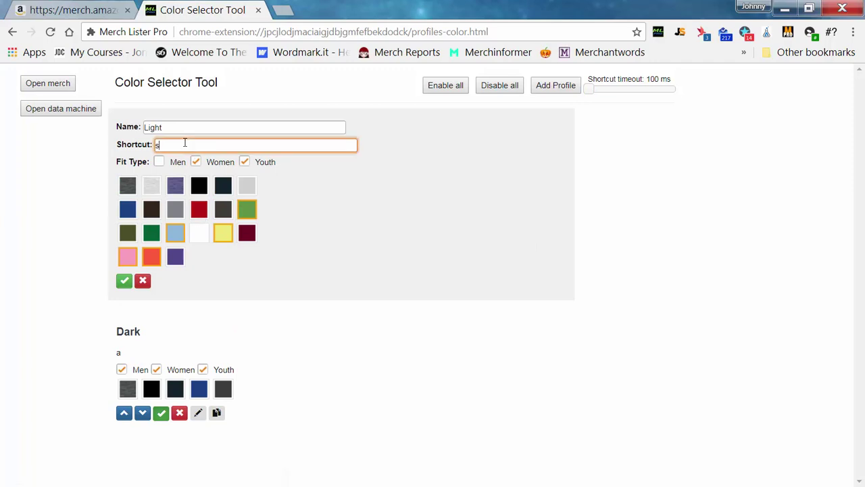
pyautogui.write('sho')
pyautogui.write('light')
pyautogui.click(123, 281)
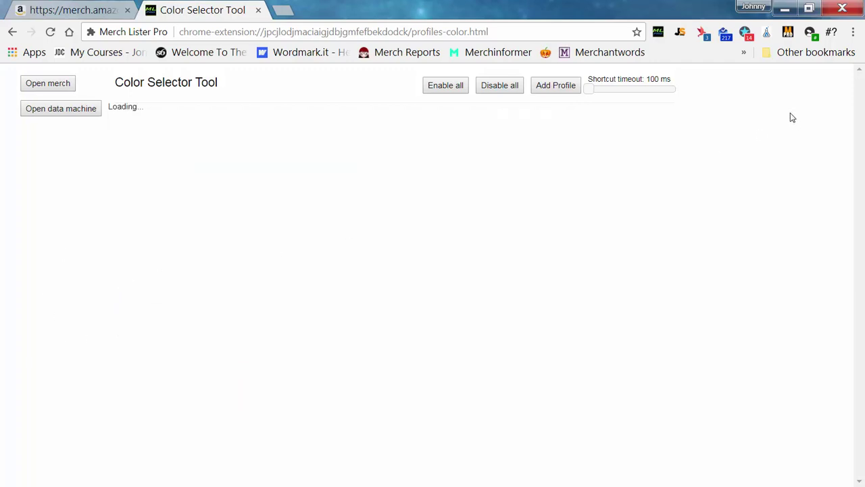
pyautogui.moveTo(586, 93); pyautogui.dragTo(596, 91)
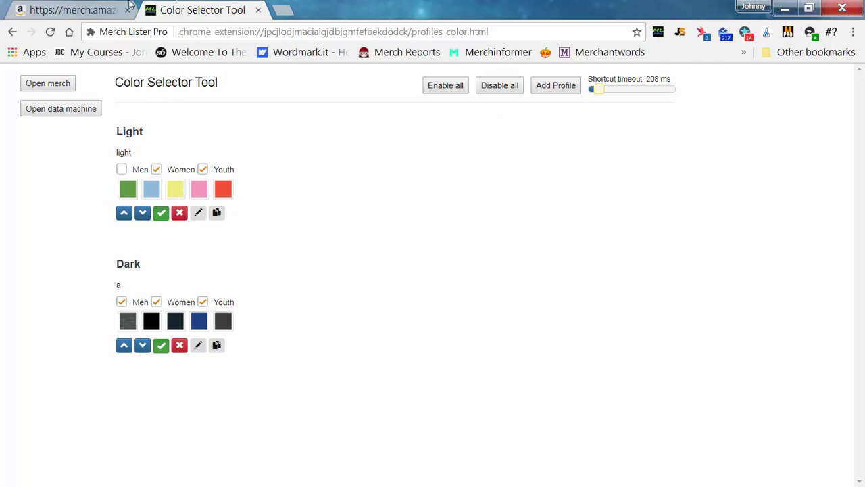
pyautogui.click(65, 12)
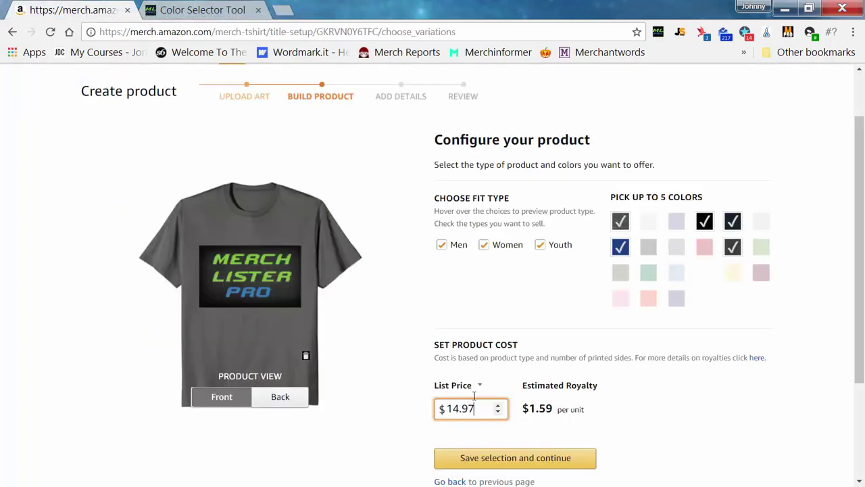
# Step: Apply the Light and Dark profiles with Alt+1 and Alt+2 and save the product setup
pyautogui.hotkey('alt', '1')
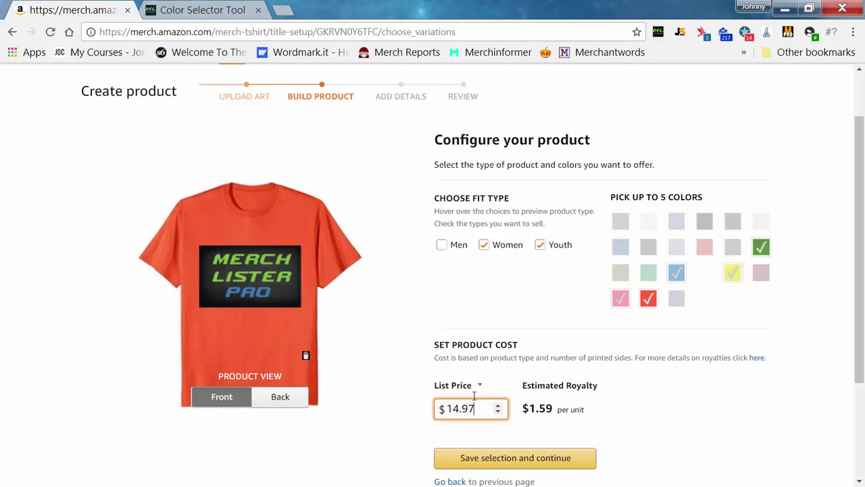
pyautogui.hotkey('alt', '2')
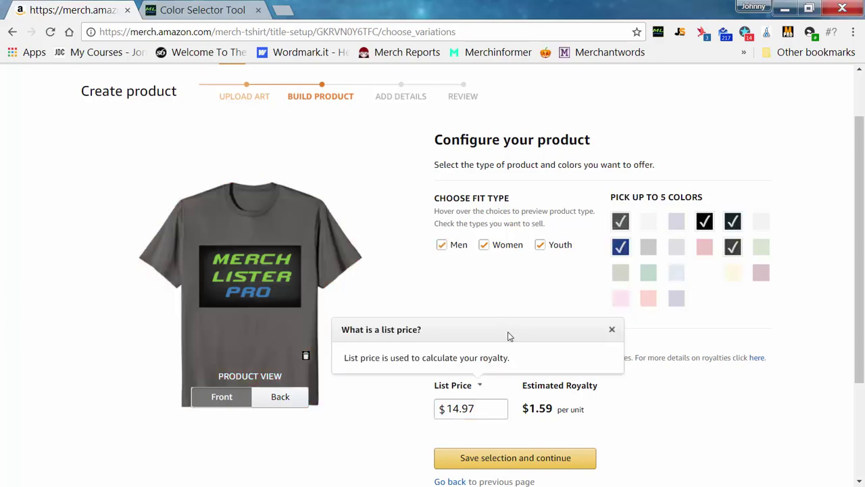
pyautogui.click(501, 459)
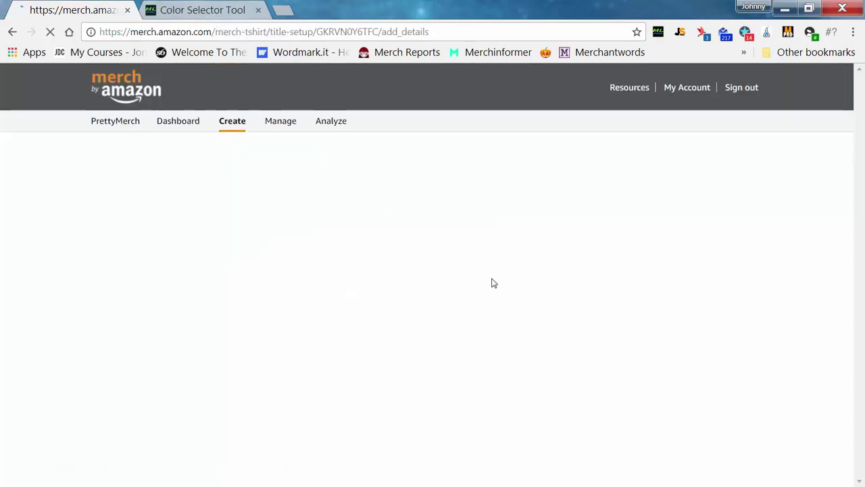
# Step: Fill the details form from MLP Test: Demo Title, $23.79 and two bullets
pyautogui.scroll(-1, 595, 338)
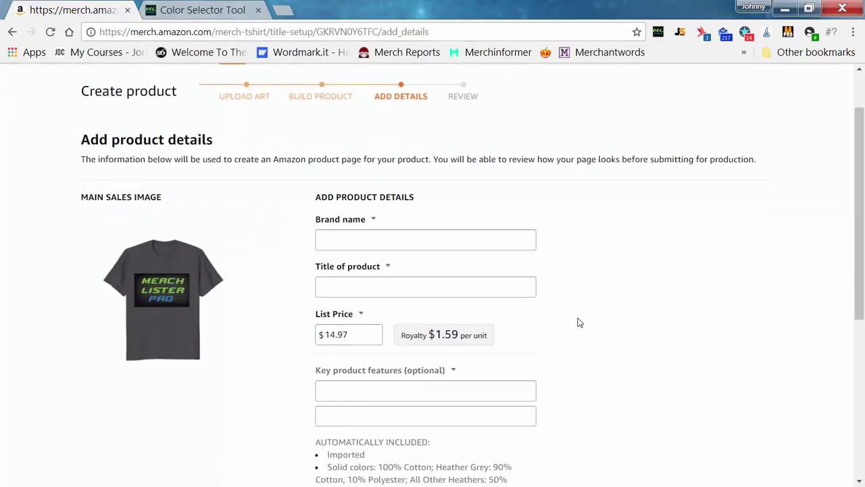
pyautogui.click(404, 240)
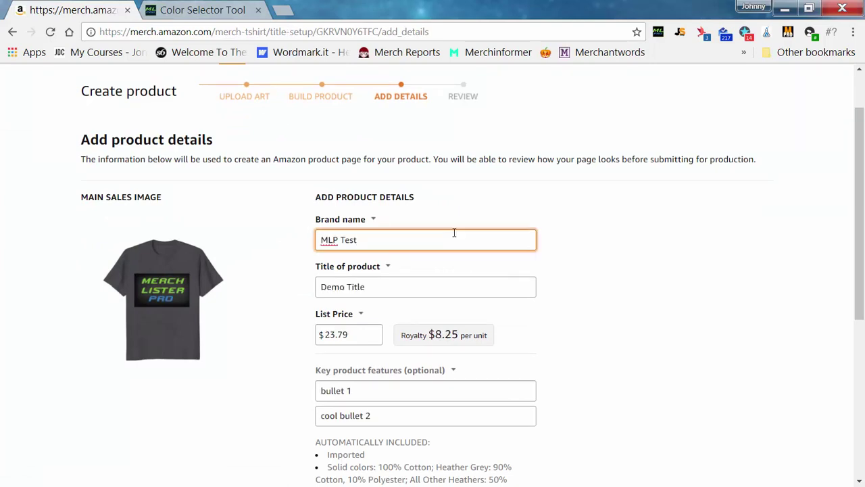
pyautogui.scroll(-2, 560, 243)
pyautogui.scroll(-2, 289, 350)
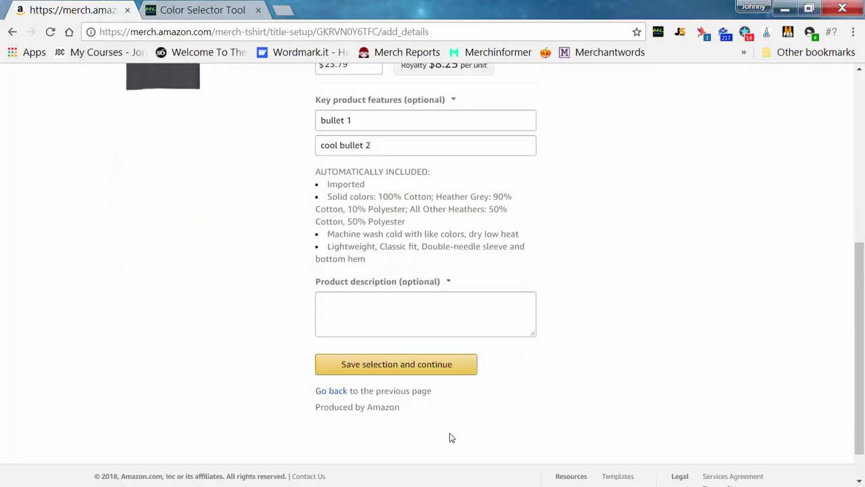
pyautogui.scroll(3, 209, 303)
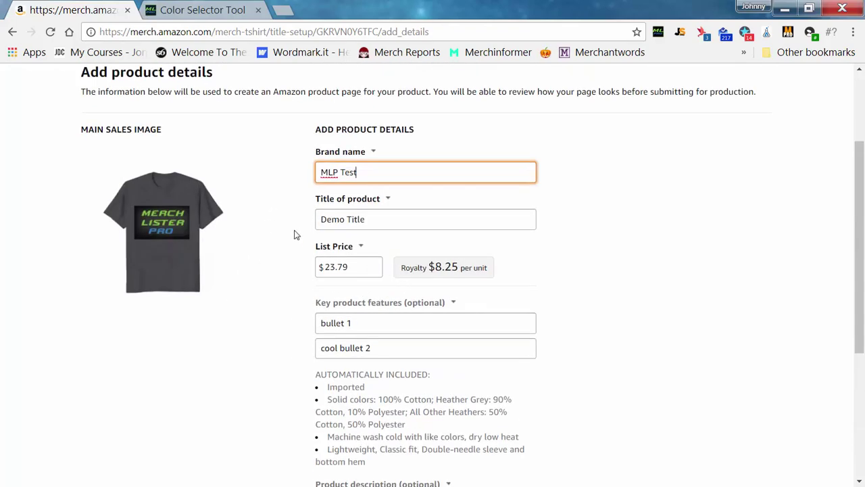
# Step: Switch Merch Lister Pro to label merch profiles by title instead of brand
pyautogui.rightClick(275, 164)
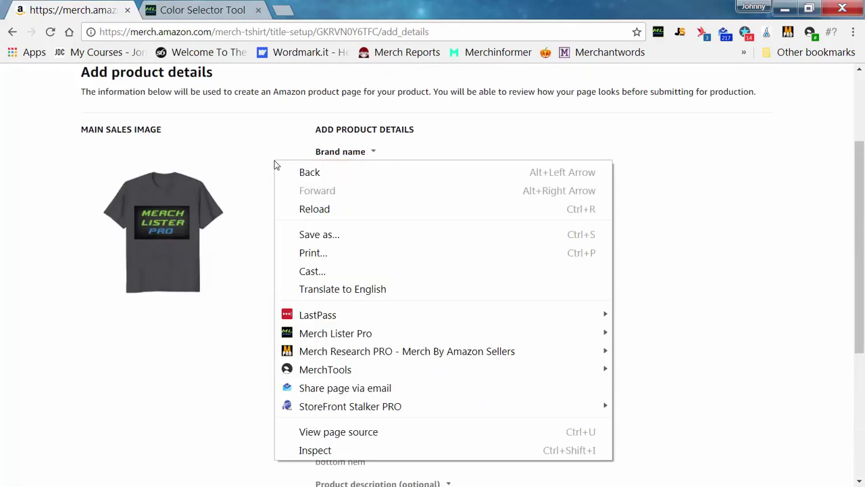
pyautogui.moveTo(514, 351)
pyautogui.moveTo(607, 332)
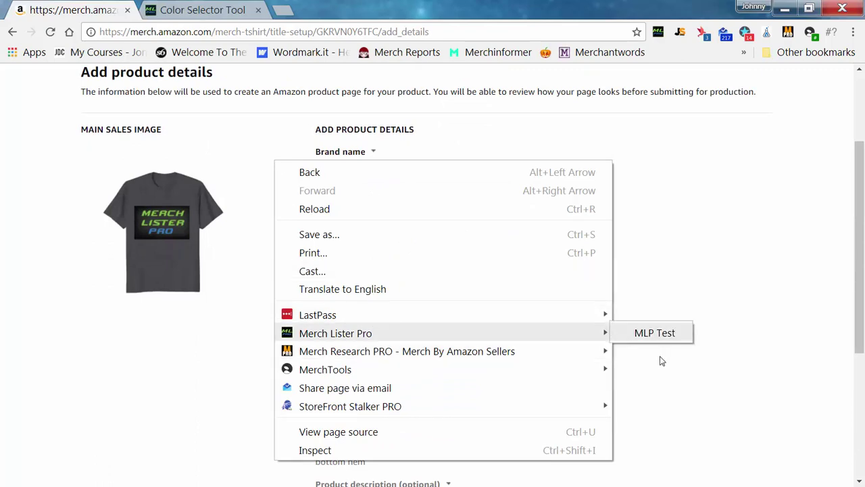
pyautogui.click(217, 10)
pyautogui.click(67, 83)
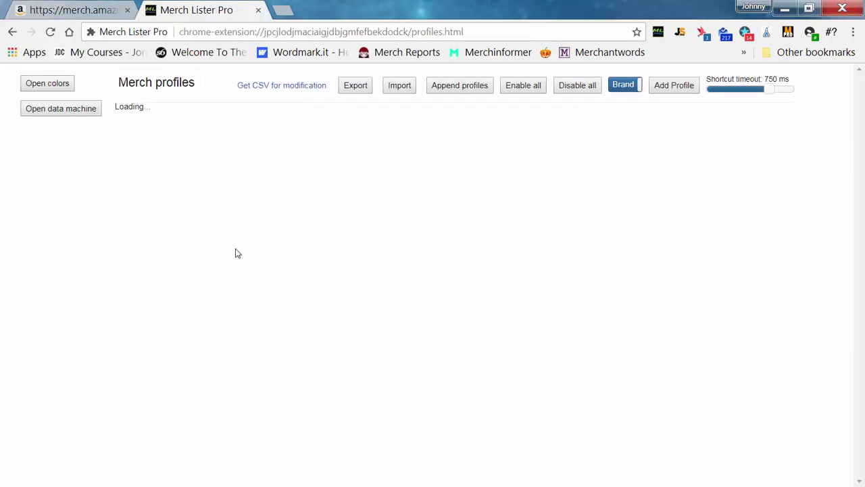
pyautogui.click(634, 88)
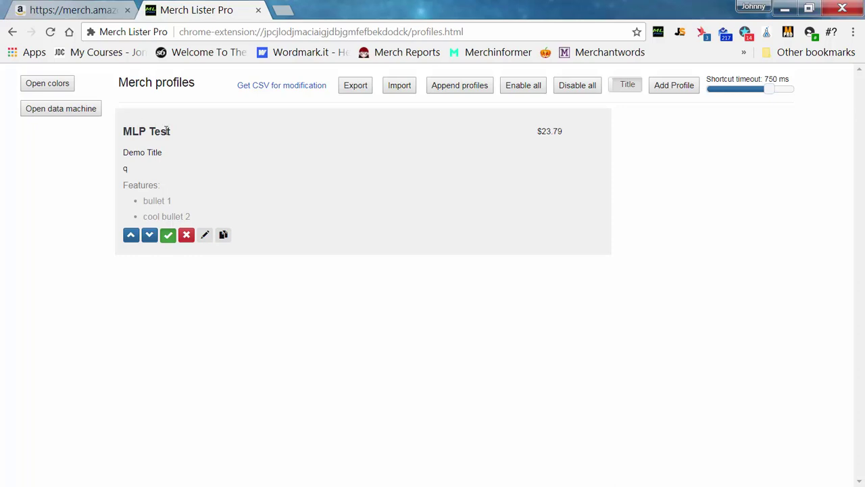
pyautogui.click(116, 12)
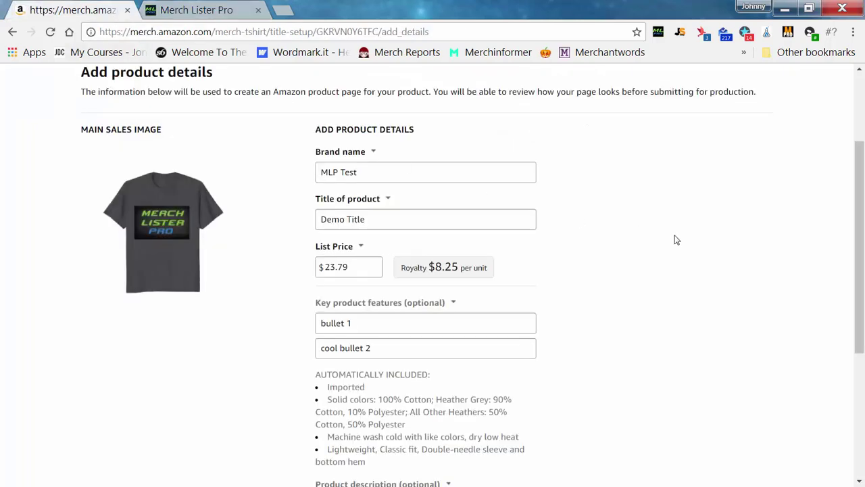
# Step: Refill the details form by choosing Demo Title from the Merch Lister Pro right-click menu
pyautogui.rightClick(598, 211)
pyautogui.moveTo(481, 361)
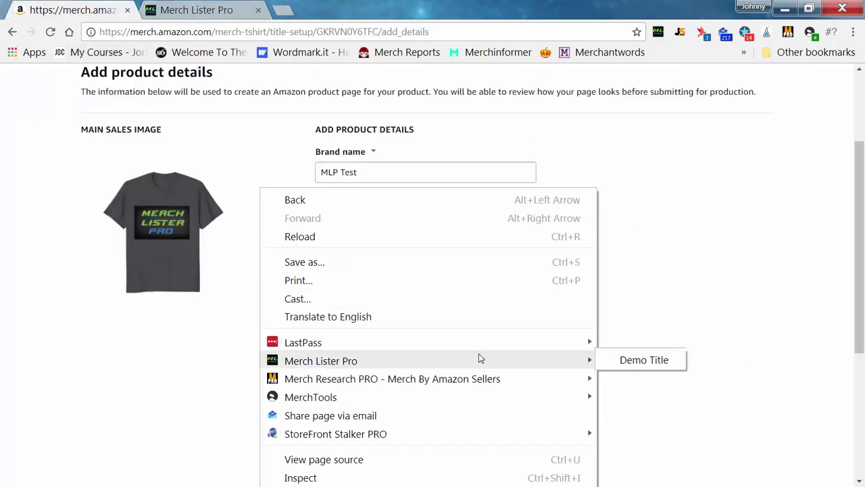
pyautogui.click(647, 362)
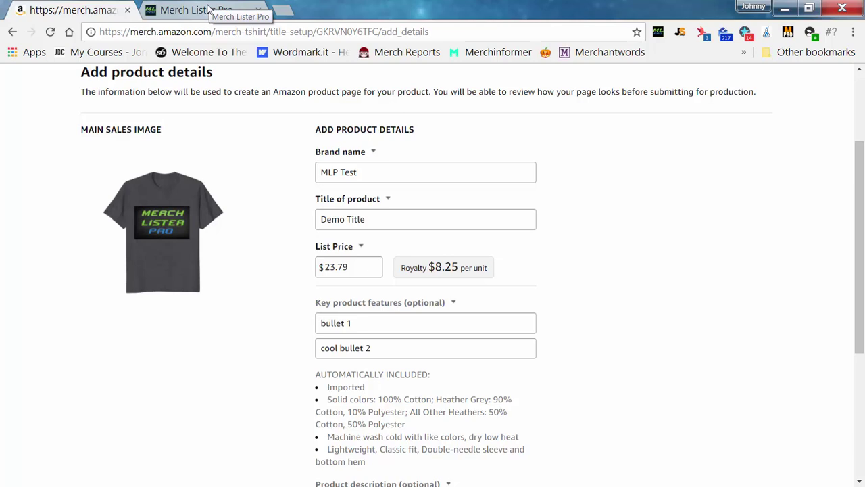
pyautogui.click(210, 9)
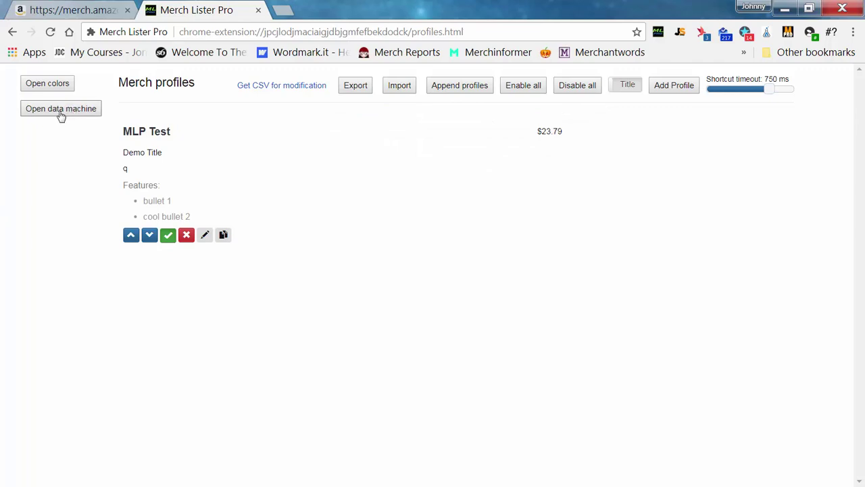
# Step: Open the Data Machine and browse the Premium, Long Sleeve and Standard Shirt templates
pyautogui.click(61, 110)
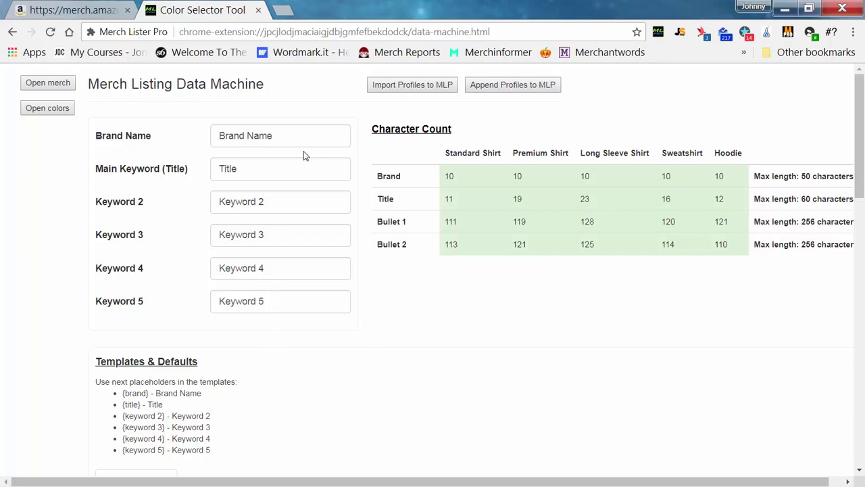
pyautogui.scroll(-4, 303, 156)
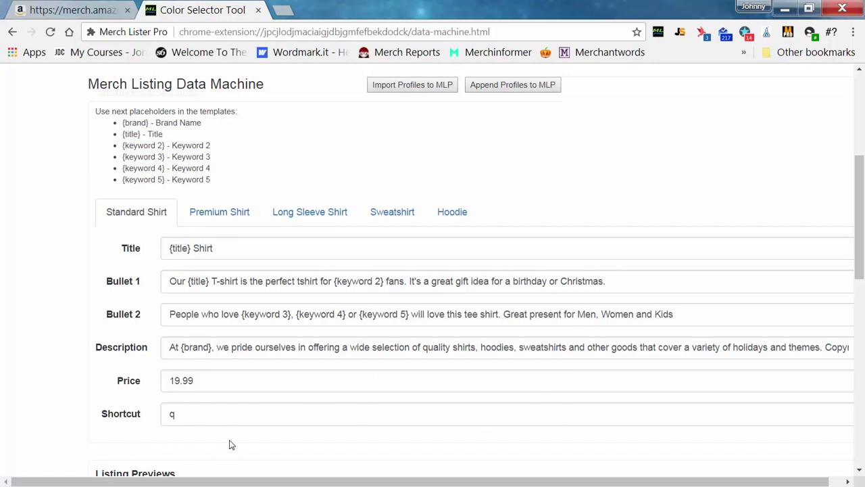
pyautogui.click(230, 214)
pyautogui.click(316, 212)
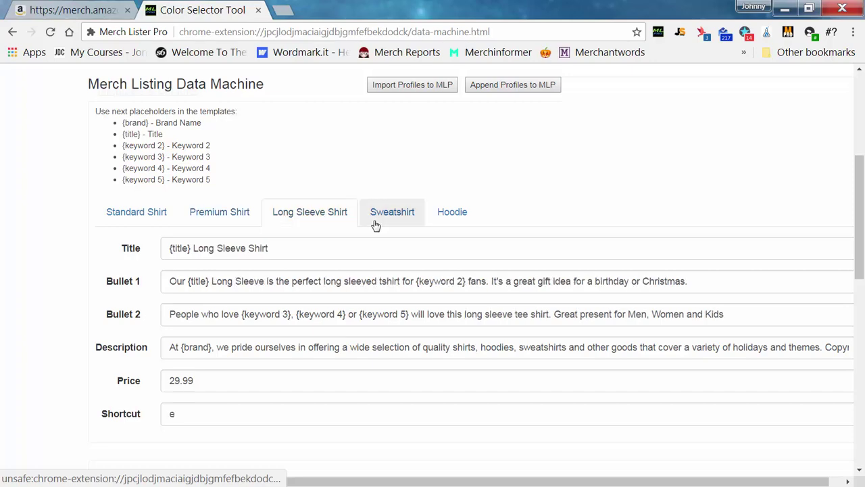
pyautogui.click(150, 215)
pyautogui.scroll(5, 333, 356)
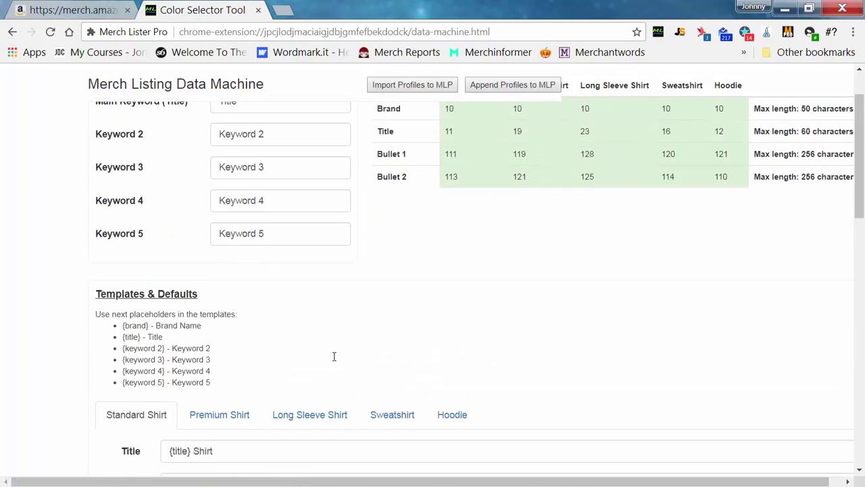
# Step: Enter 'MLP Demo Brand' as the Data Machine brand name
pyautogui.moveTo(277, 135); pyautogui.dragTo(146, 138)
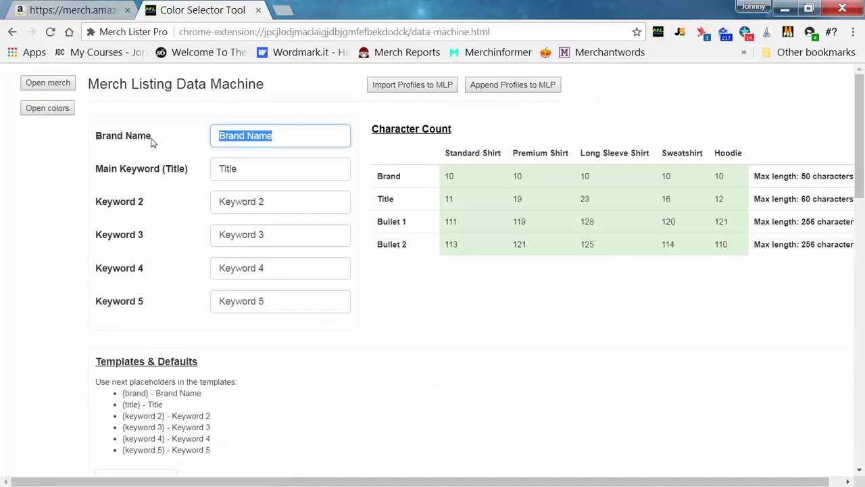
pyautogui.write('Mer')
pyautogui.press('BackSpace')
pyautogui.press('BackSpace')
pyautogui.press('BackSpace')
pyautogui.write('MLP Demo Brand')
pyautogui.press('Tab')
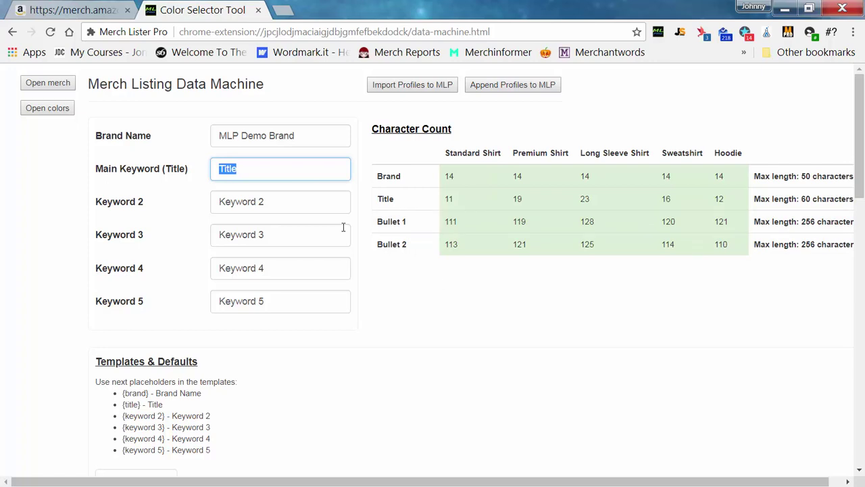
# Step: Enter the title 'Merch Lister Pro Really long title for the demo' and check the over-limit counts
pyautogui.write('Merch')
pyautogui.press('BackSpace')
pyautogui.press('BackSpace')
pyautogui.write('ch Lister Pr')
pyautogui.write('o Really lon')
pyautogui.write('g title d')
pyautogui.press('BackSpace')
pyautogui.write('for the demo')
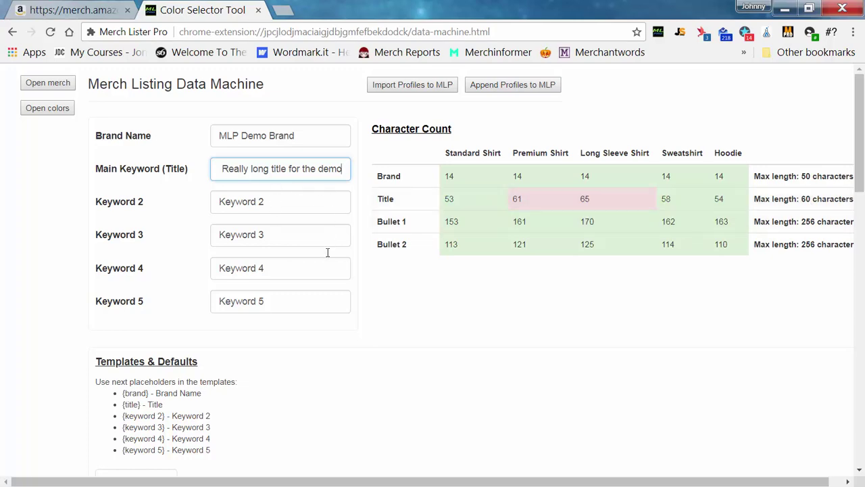
pyautogui.scroll(-3, 372, 409)
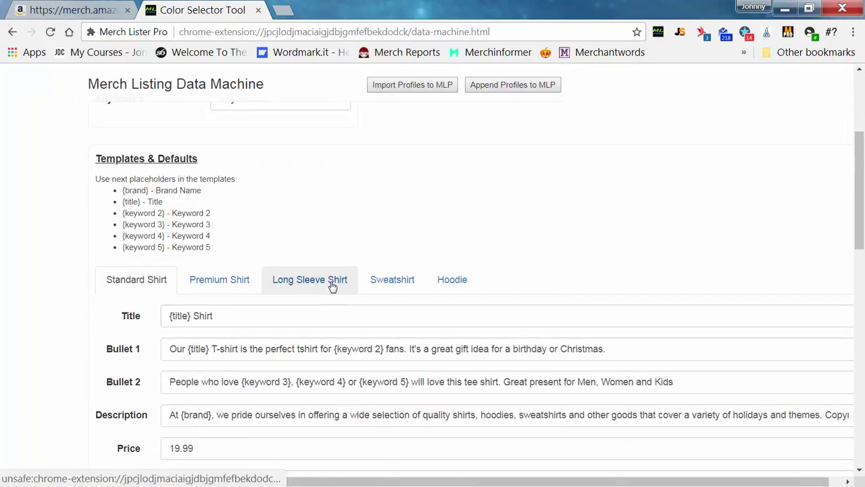
pyautogui.click(332, 283)
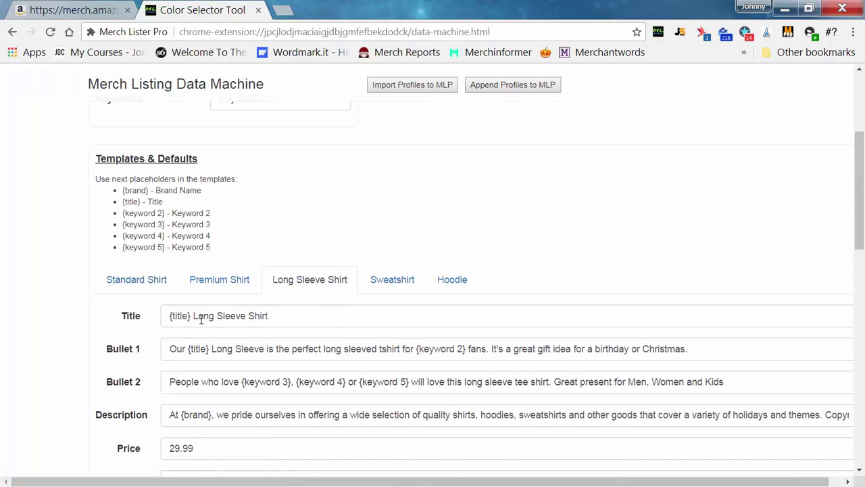
pyautogui.scroll(3, 264, 315)
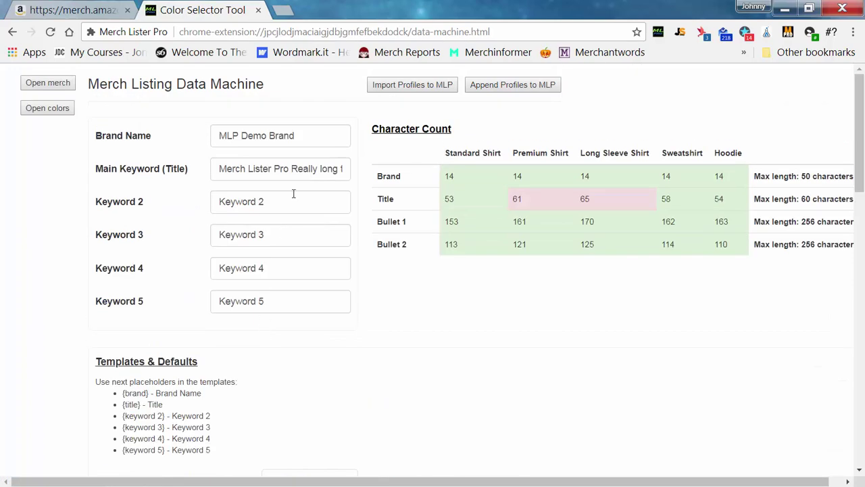
# Step: Shorten the Main Keyword to 'Merch Lister Pro Demo Title'
pyautogui.click(314, 170)
pyautogui.press('Delete')
pyautogui.press('Delete')
pyautogui.press('Delete')
pyautogui.press('Delete')
pyautogui.press('Delete')
pyautogui.press('Delete')
pyautogui.press('Delete')
pyautogui.press('Delete')
pyautogui.press('Delete')
pyautogui.press('Delete')
pyautogui.press('Delete')
pyautogui.press('Delete')
pyautogui.press('Delete')
pyautogui.press('Delete')
pyautogui.press('Delete')
pyautogui.press('Delete')
pyautogui.press('Delete')
pyautogui.press('Delete')
pyautogui.press('Delete')
pyautogui.press('Delete')
pyautogui.press('BackSpace')
pyautogui.press('BackSpace')
pyautogui.press('BackSpace')
pyautogui.press('BackSpace')
pyautogui.press('BackSpace')
pyautogui.press('BackSpace')
pyautogui.press('BackSpace')
pyautogui.write('Demo Title')
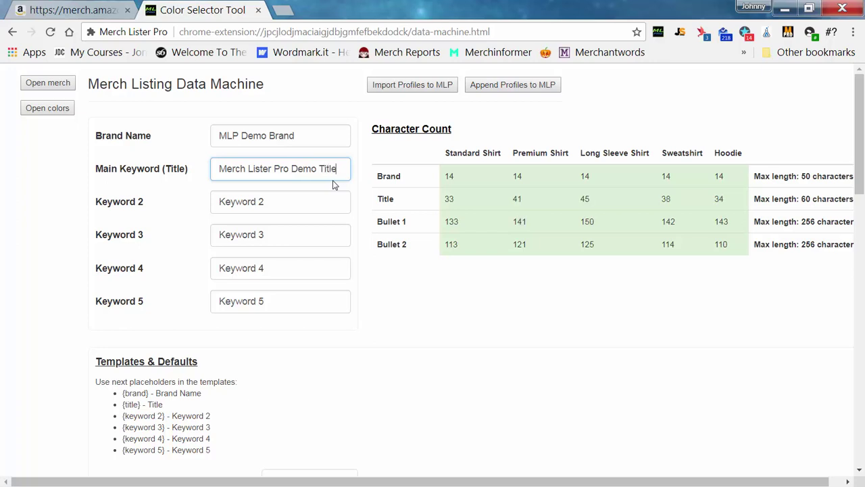
# Step: Fill Keywords 2–5 with 'MLP', 'uploading to merch', 'merch by Amazon' and 'making money'
pyautogui.press('Tab')
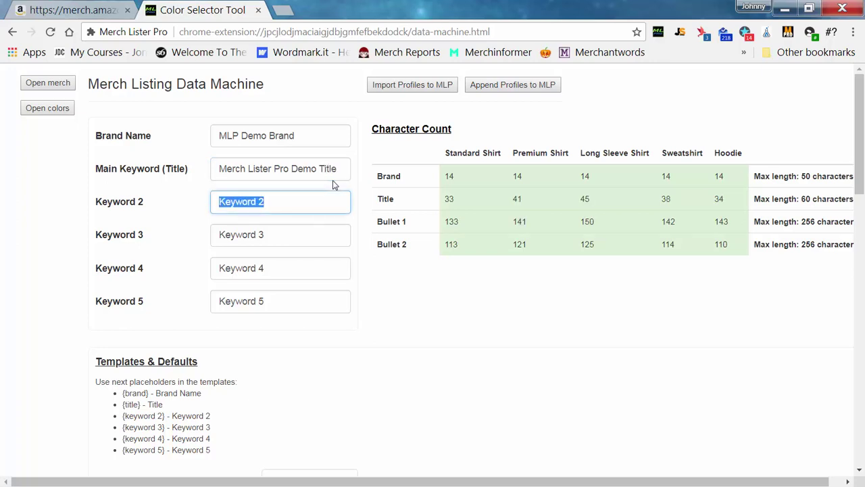
pyautogui.write('MLP')
pyautogui.press('Tab')
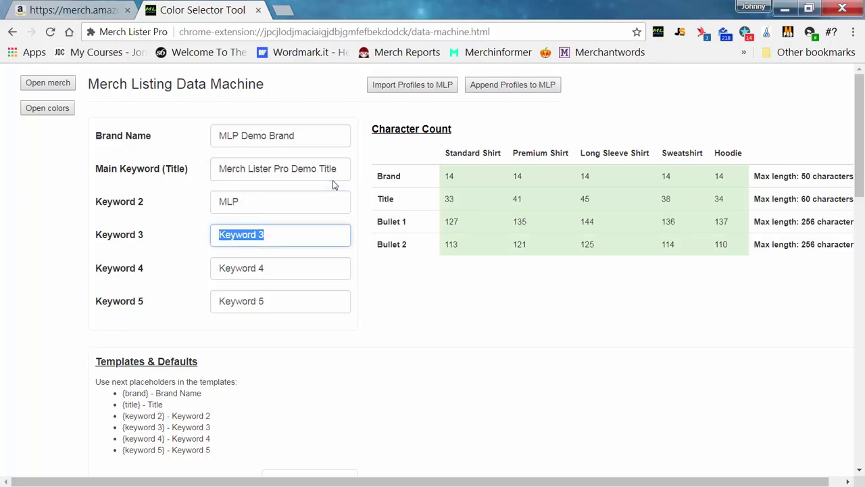
pyautogui.write('uploading to merch')
pyautogui.press('Tab')
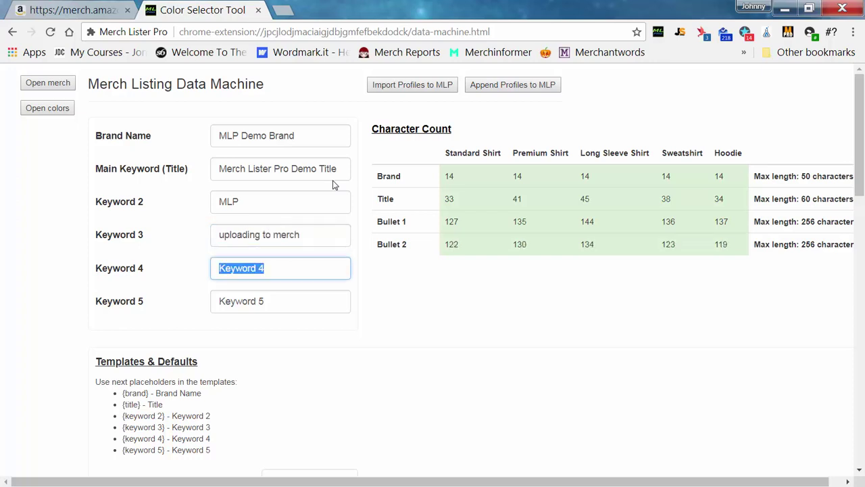
pyautogui.write('merch by ')
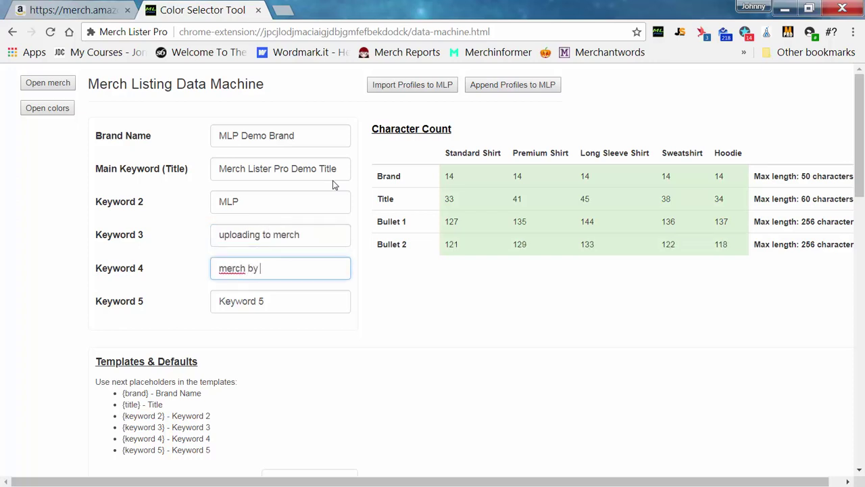
pyautogui.write('Amaz')
pyautogui.press('BackSpace')
pyautogui.press('BackSpace')
pyautogui.write('azon')
pyautogui.press('Tab')
pyautogui.write('m')
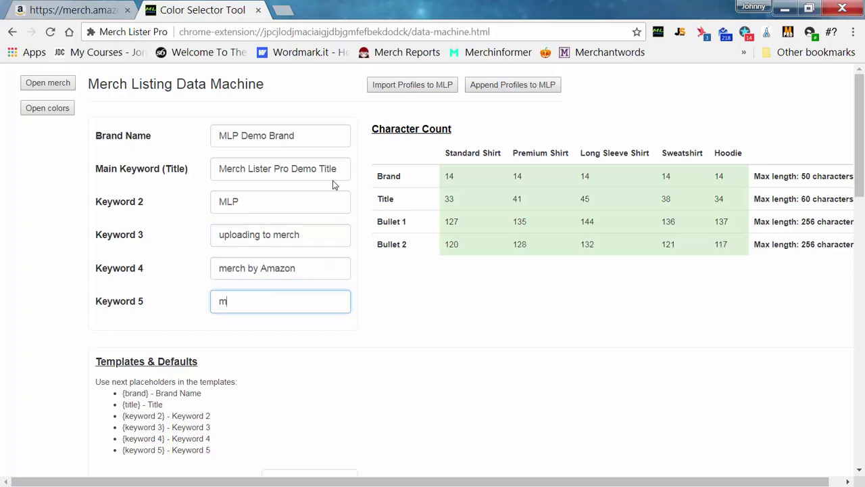
pyautogui.write('aking money')
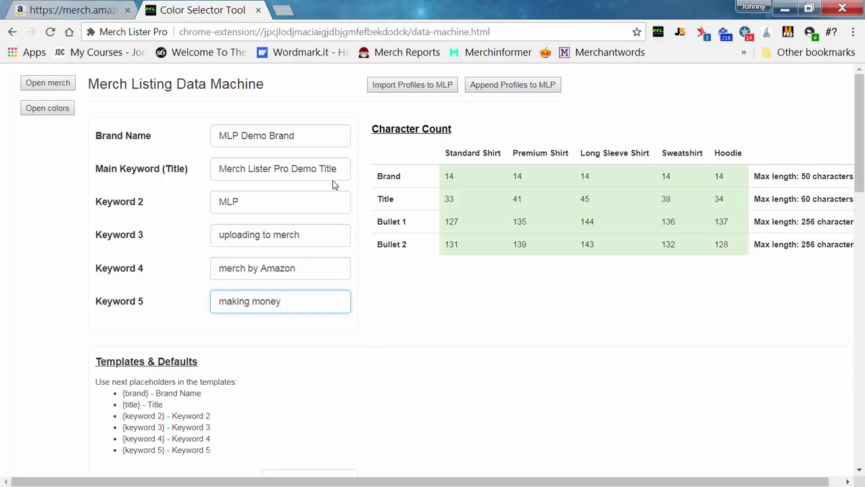
pyautogui.click(388, 332)
pyautogui.scroll(-5, 502, 293)
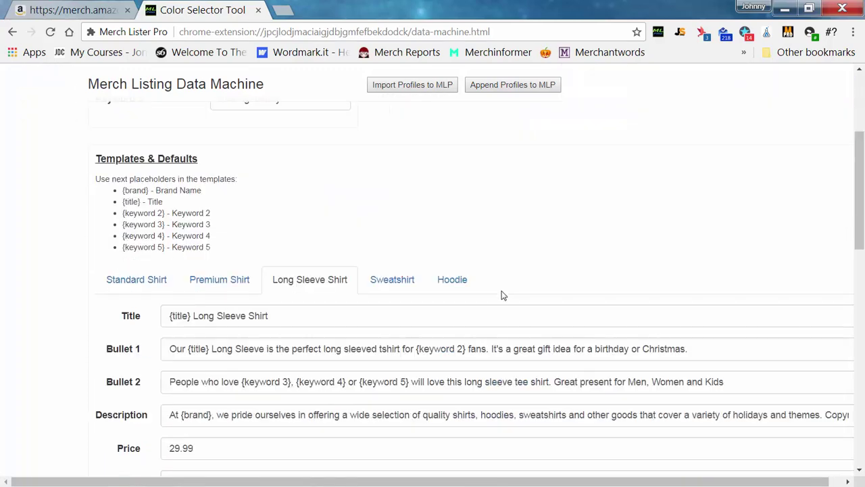
pyautogui.scroll(-3, 254, 318)
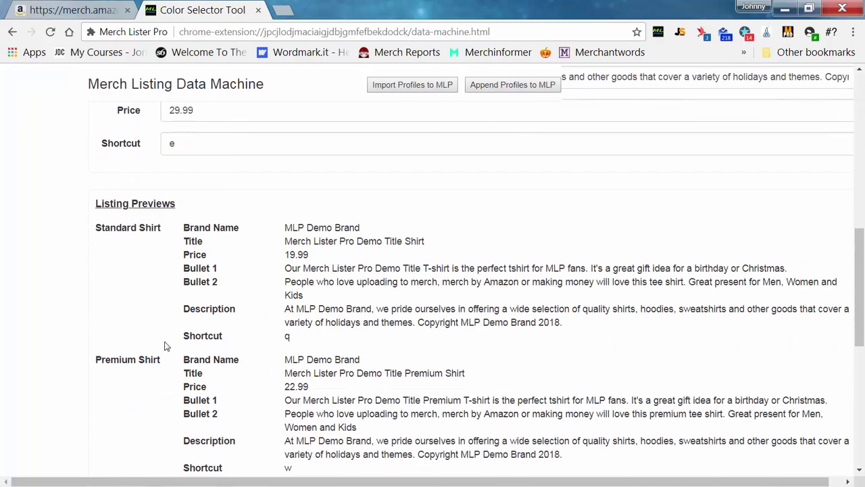
pyautogui.scroll(-1, 407, 240)
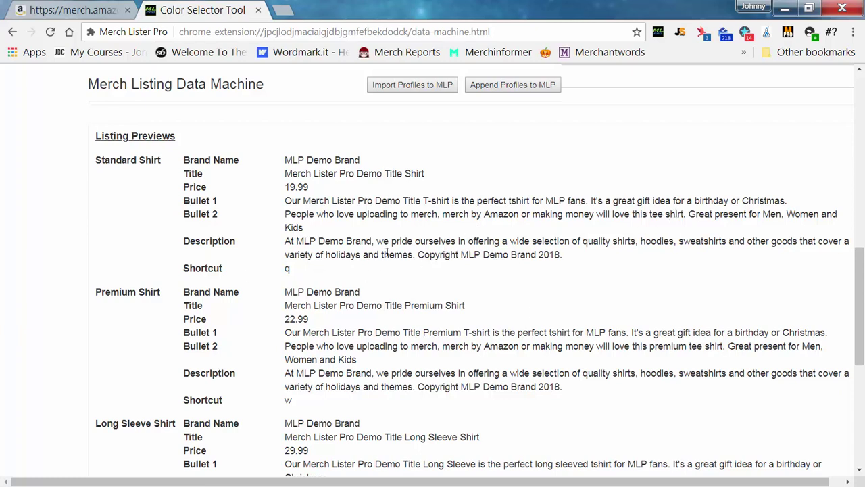
pyautogui.scroll(15, 416, 281)
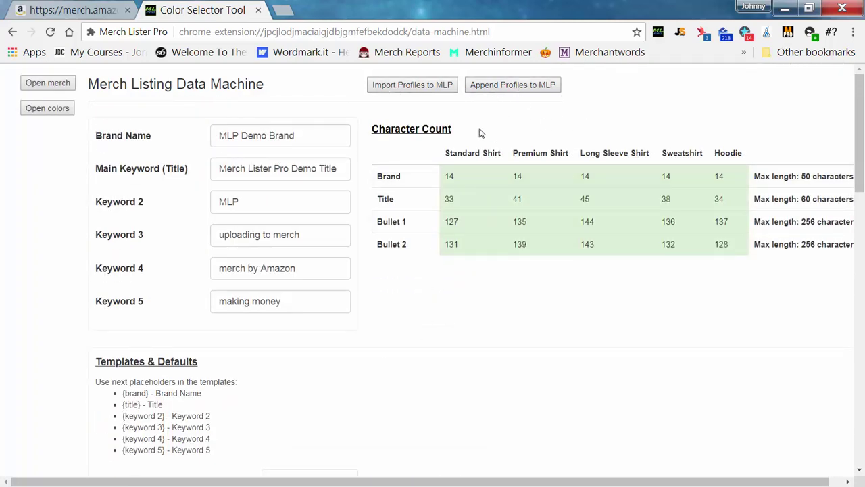
# Step: Append the Data Machine profiles to the existing MLP profiles instead of overriding them
pyautogui.click(423, 90)
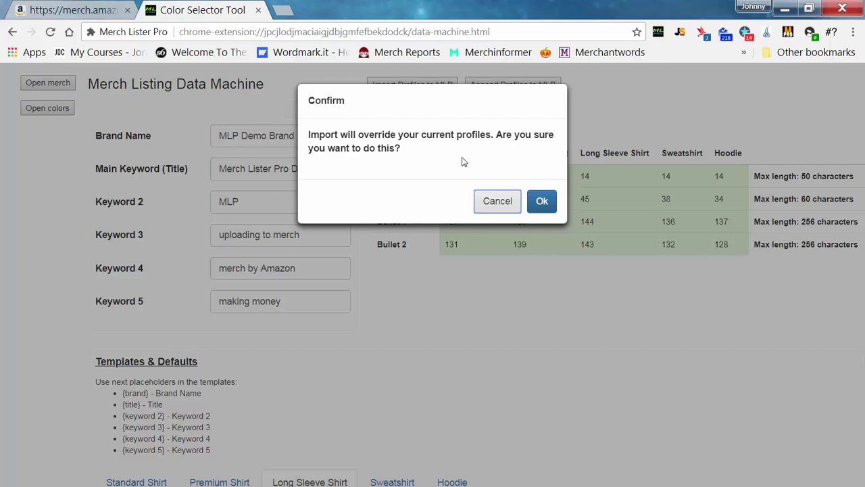
pyautogui.click(497, 203)
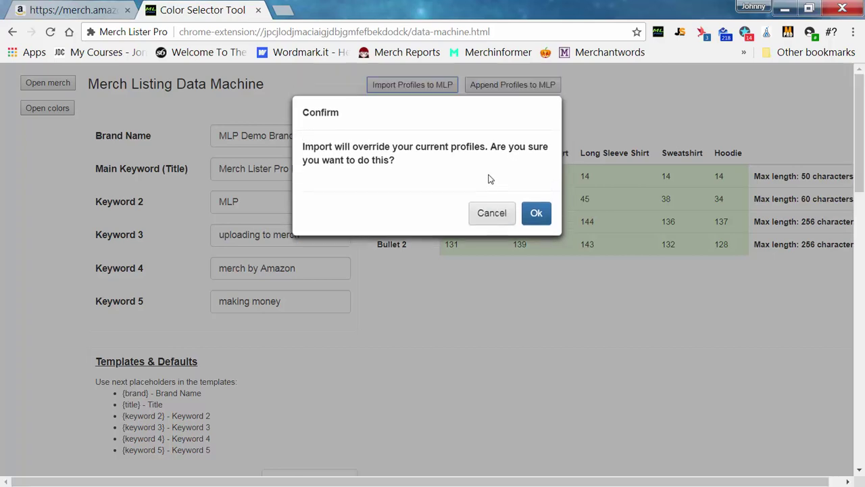
pyautogui.click(501, 86)
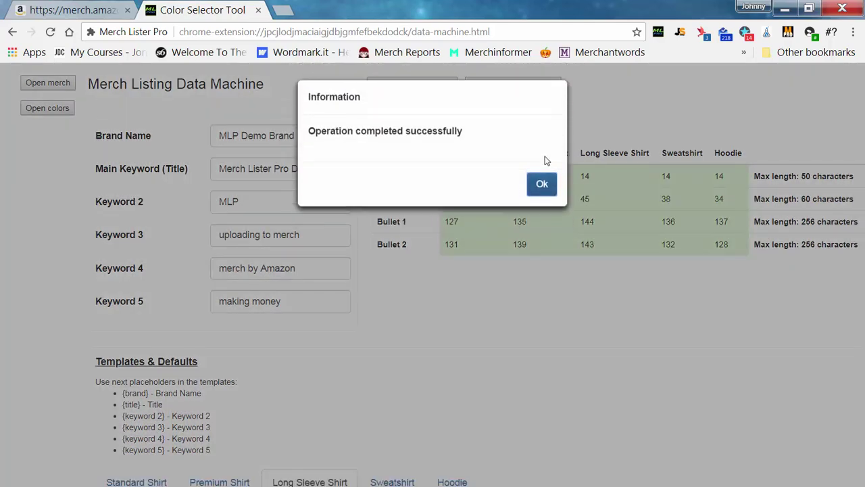
pyautogui.click(543, 187)
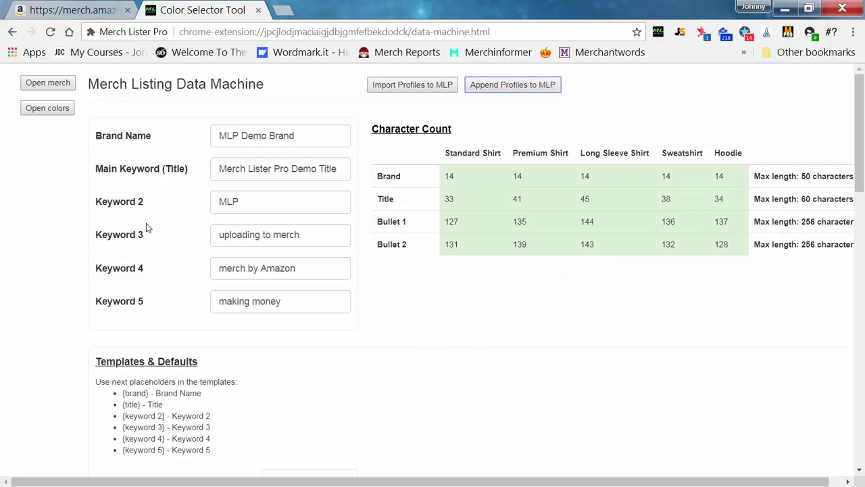
pyautogui.click(49, 85)
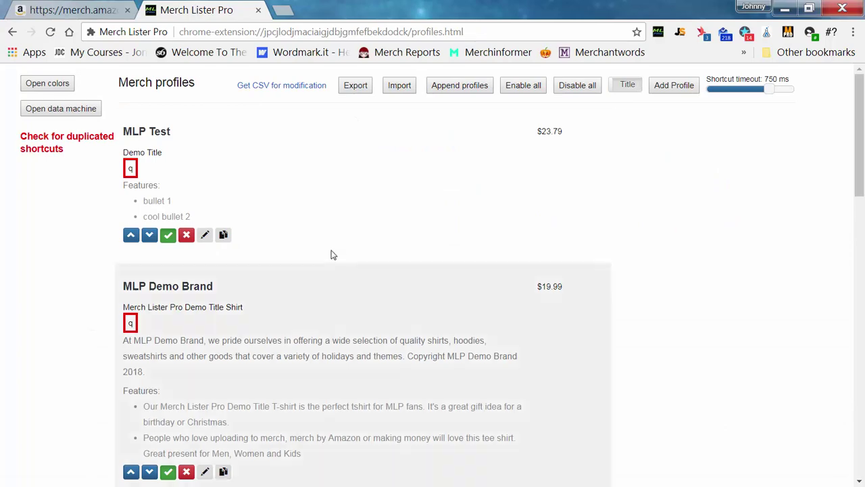
# Step: Scroll through the Merch profiles list to review MLP Test and MLP Demo Brand
pyautogui.scroll(-1, 362, 213)
pyautogui.scroll(1, 361, 212)
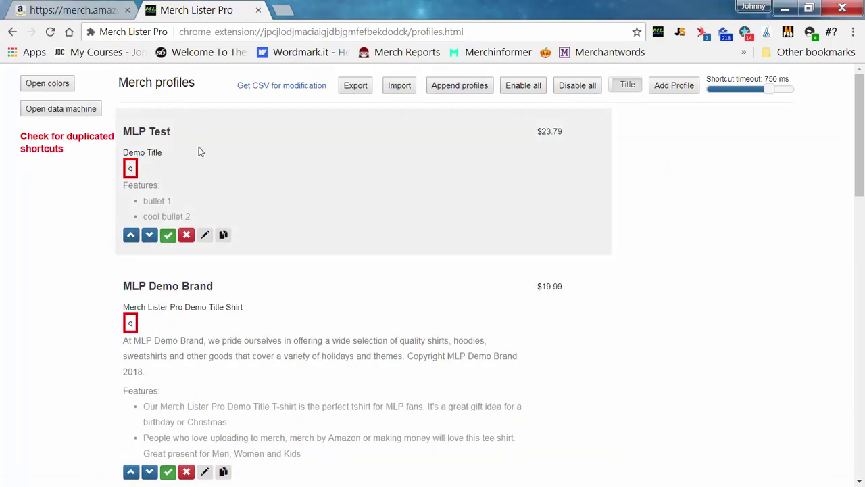
pyautogui.scroll(-2, 358, 243)
pyautogui.scroll(-6, 361, 318)
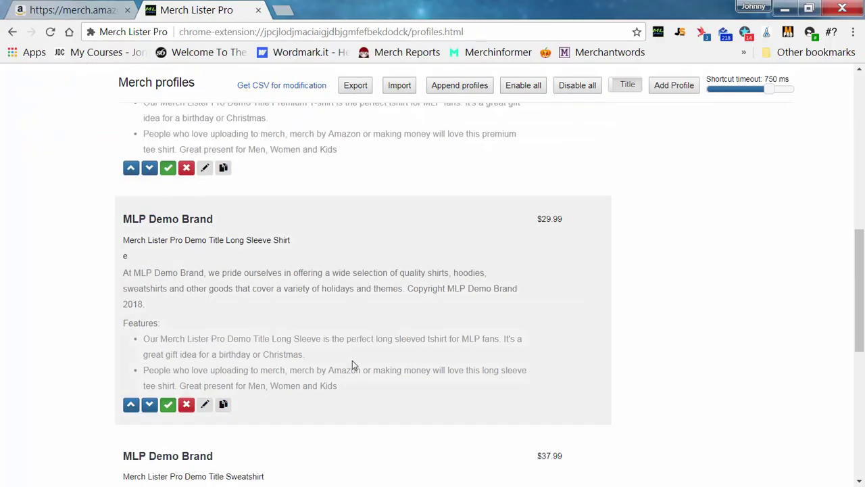
pyautogui.scroll(7, 352, 360)
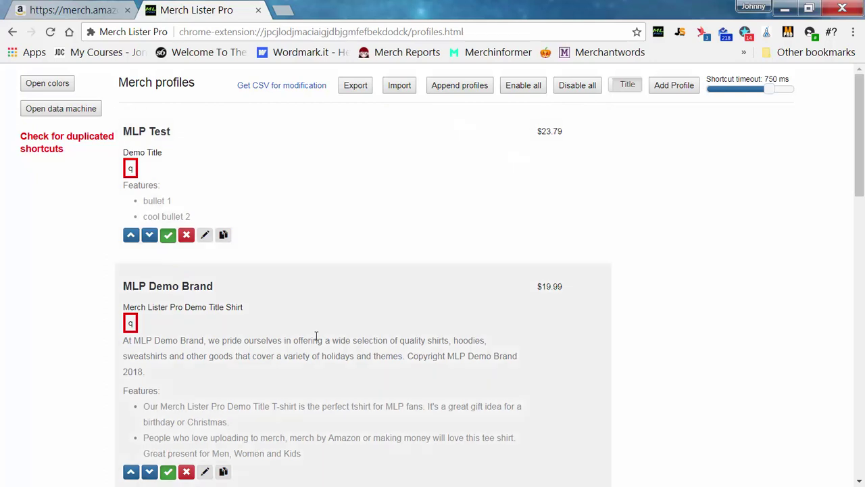
pyautogui.scroll(-1, 305, 368)
pyautogui.scroll(1, 284, 270)
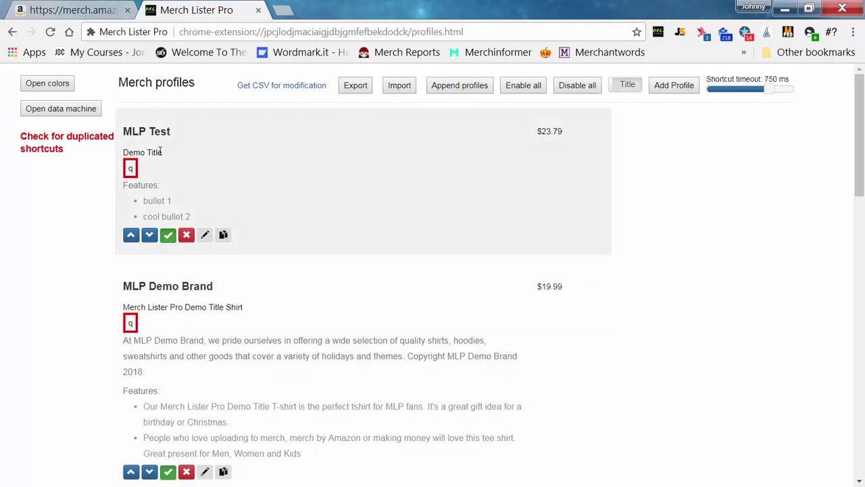
# Step: Change the MLP Test profile's shortcut to qa and save it
pyautogui.click(205, 236)
pyautogui.click(182, 160)
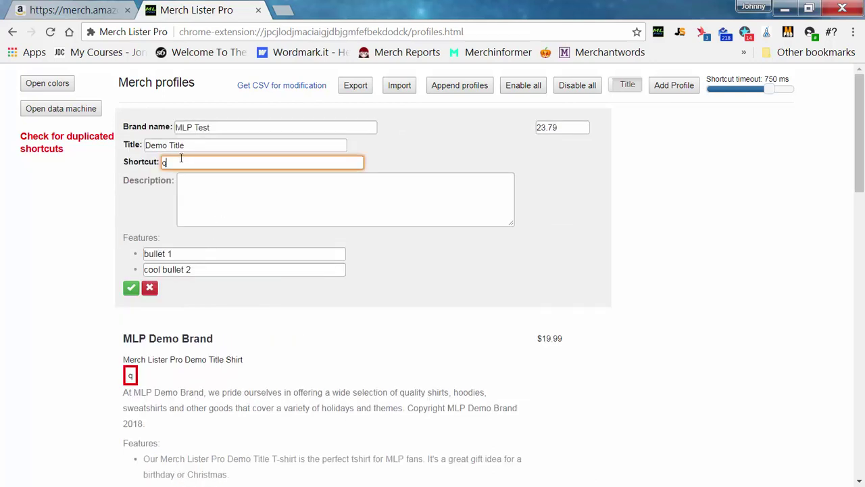
pyautogui.click(131, 287)
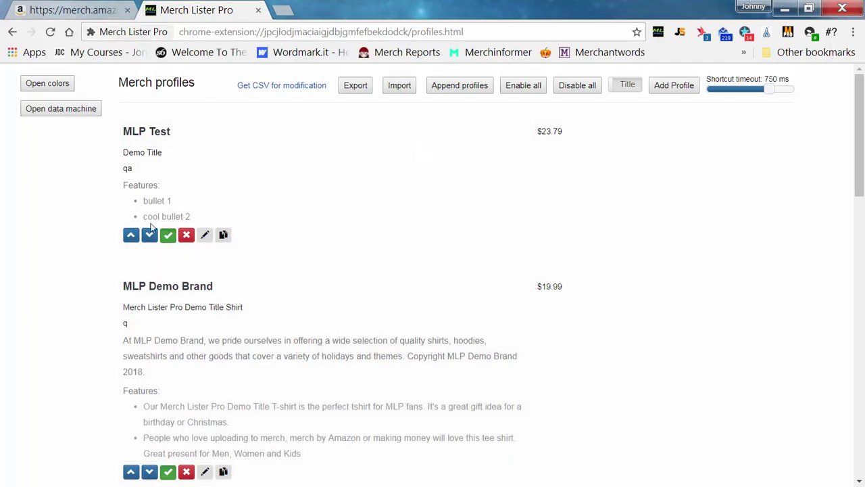
# Step: Lower the shortcut timeout to 100 ms and return to the Amazon listing form
pyautogui.scroll(-4, 276, 297)
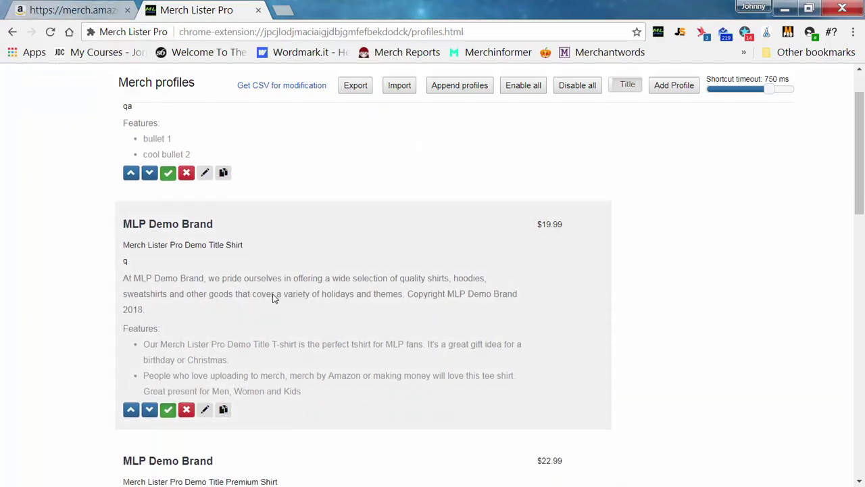
pyautogui.scroll(4, 276, 299)
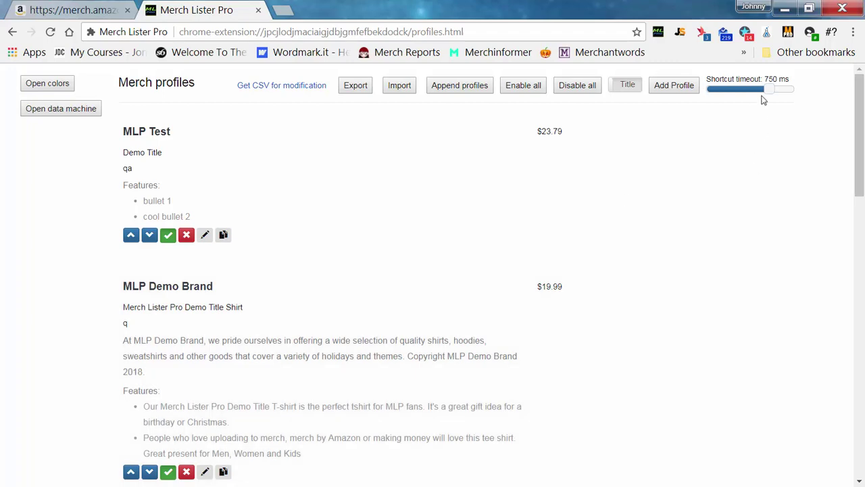
pyautogui.moveTo(769, 93); pyautogui.dragTo(690, 96)
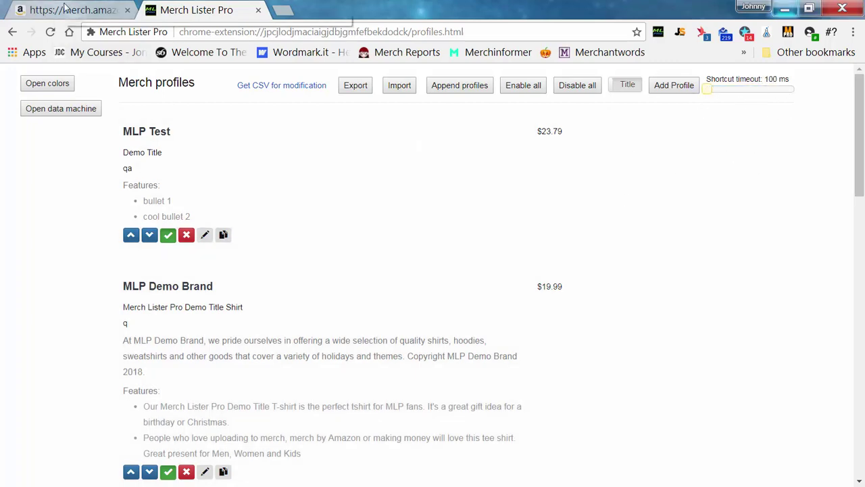
pyautogui.click(65, 10)
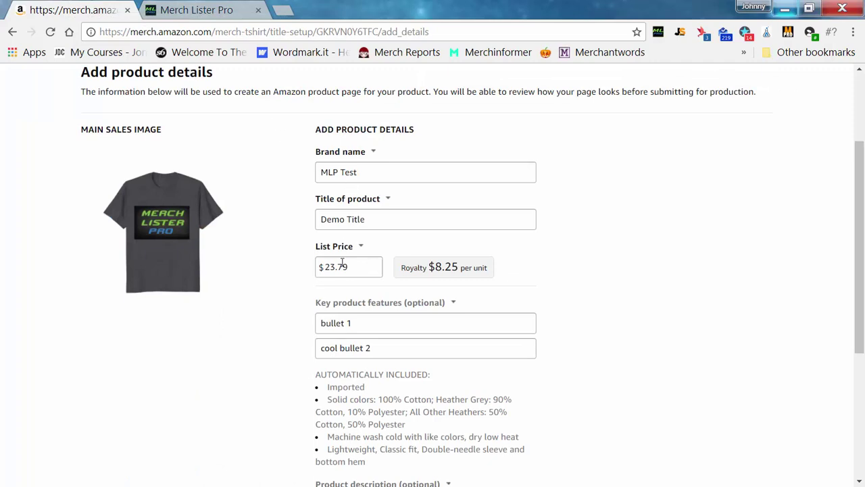
# Step: Bring up the Merch Lister Pro profile choices, close them, and focus the List Price field
pyautogui.rightClick(289, 210)
pyautogui.moveTo(358, 359)
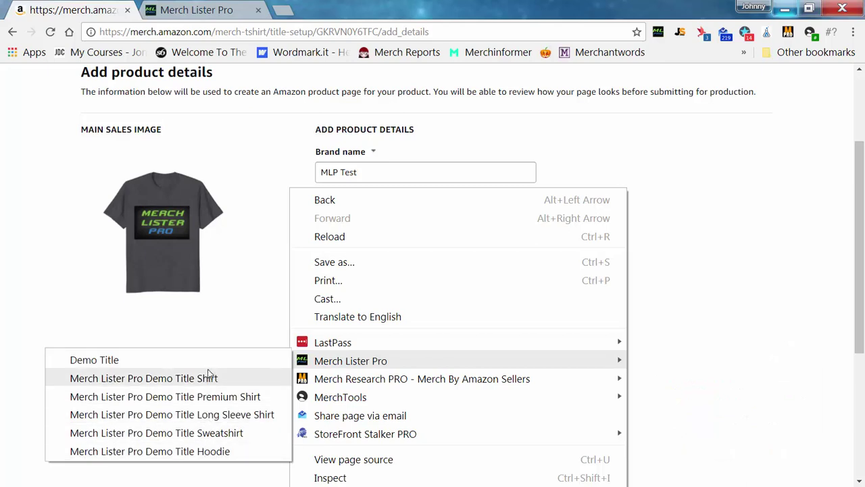
pyautogui.click(266, 317)
pyautogui.click(365, 268)
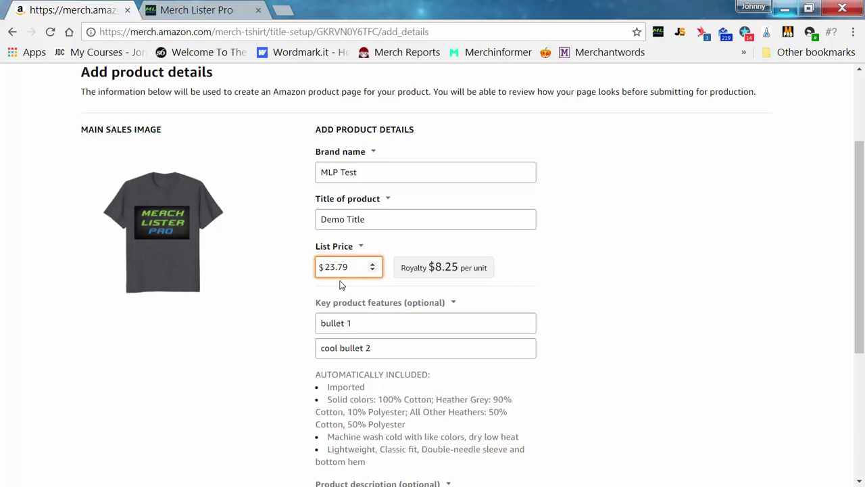